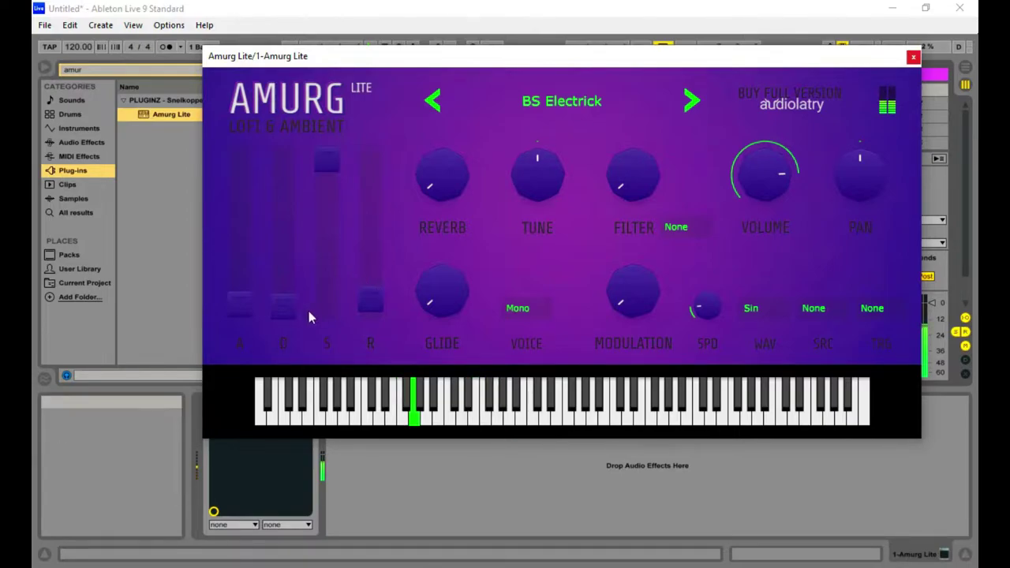
Step: Raise the envelope's attack slider to about a quarter and its decay slider to just under half
left_click_drag(284, 307, 287, 267)
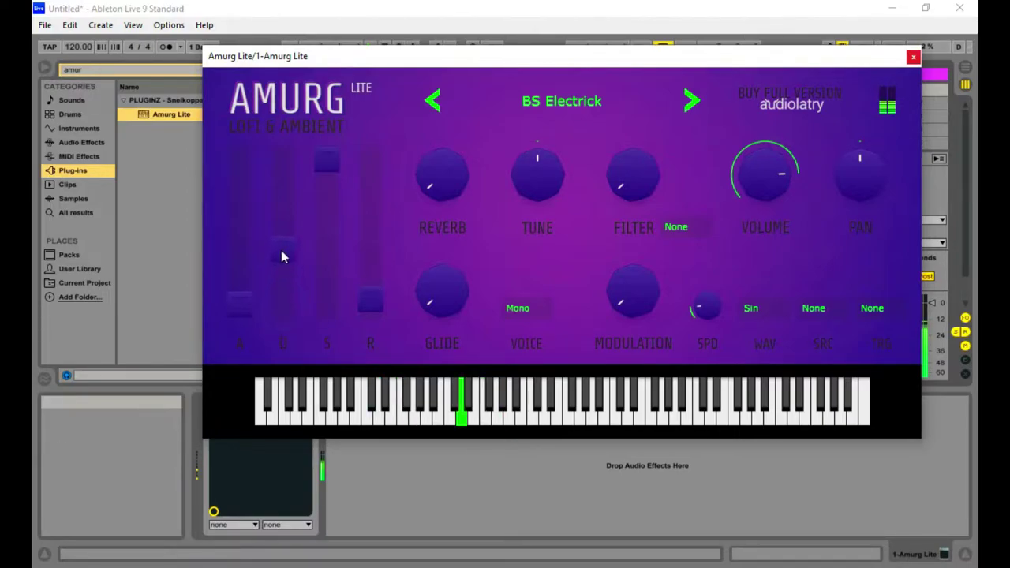
left_click_drag(247, 306, 247, 265)
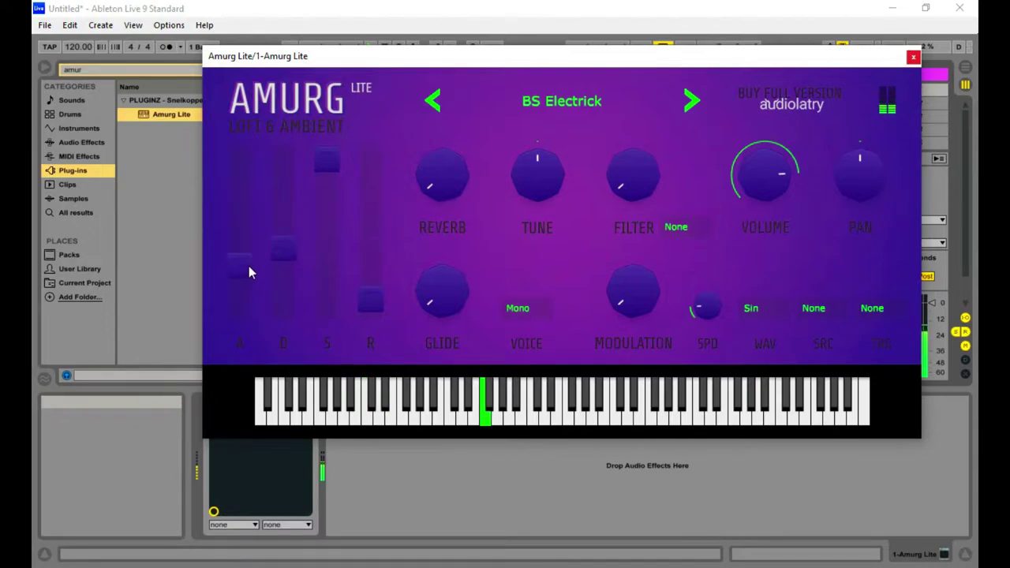
left_click(249, 266)
left_click_drag(278, 254, 277, 246)
Step: Set the envelope's sustain to about three quarters and its release slightly above the minimum
left_click_drag(367, 299, 358, 229)
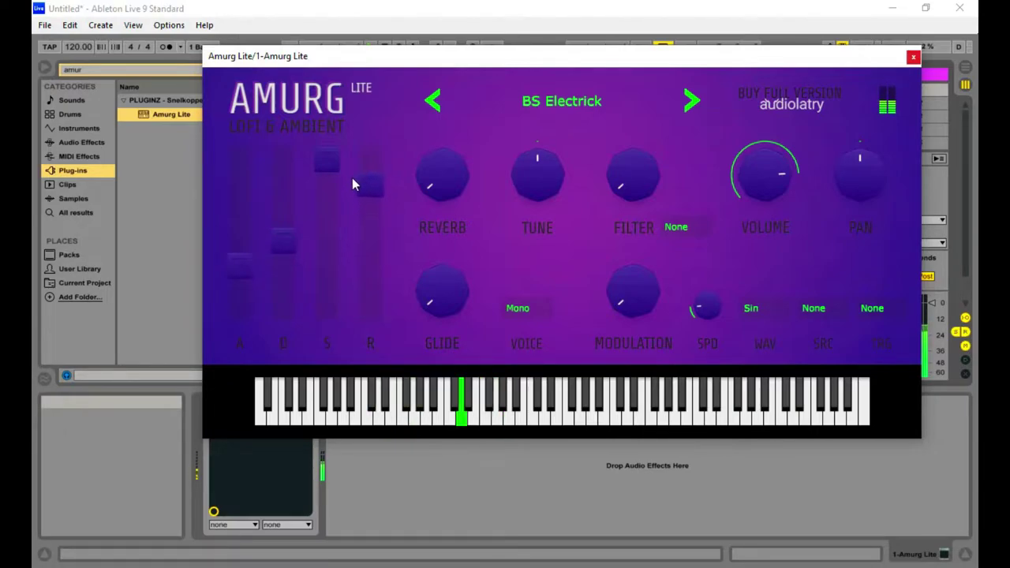
left_click_drag(352, 181, 350, 236)
left_click_drag(331, 168, 335, 227)
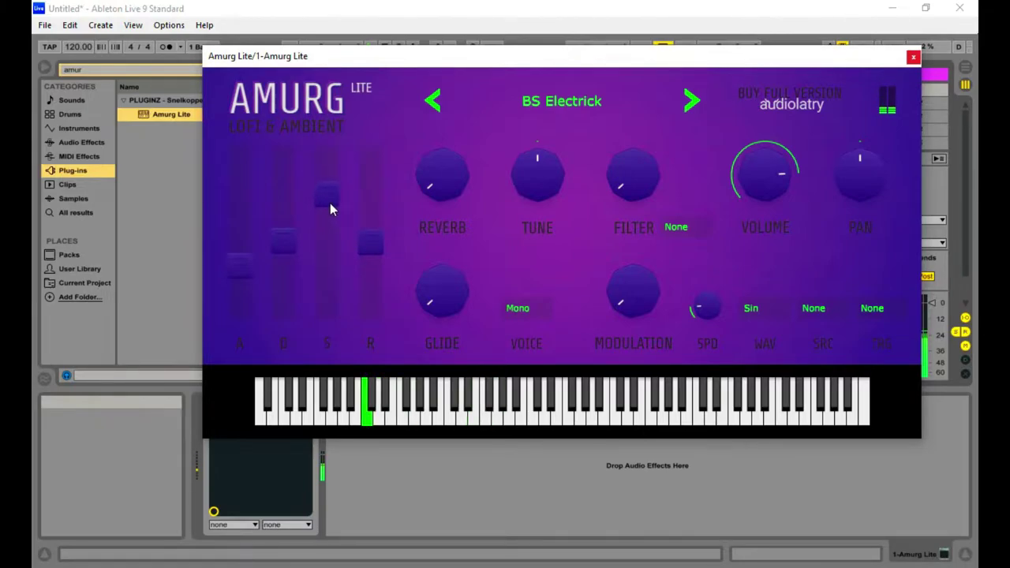
left_click(370, 249)
left_click_drag(372, 259, 370, 279)
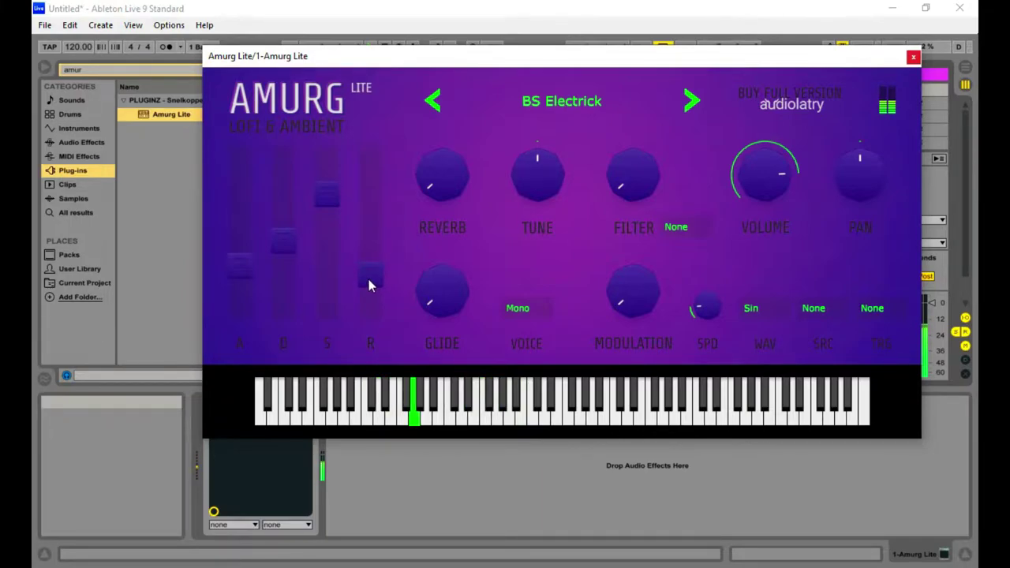
left_click_drag(368, 279, 369, 288)
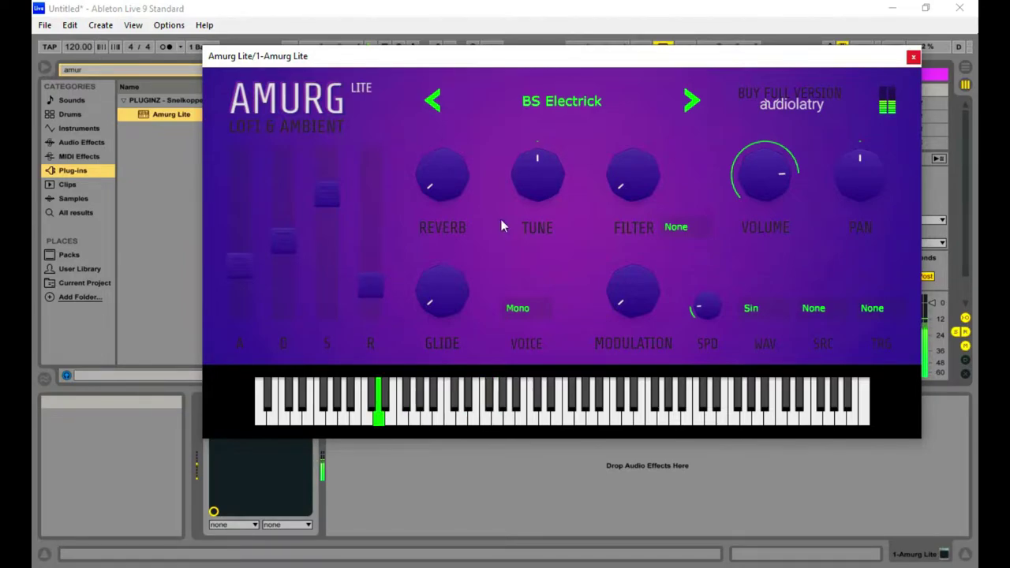
Step: Sweep the Tune knob down and back, leaving it slightly below centre
left_click_drag(527, 190, 526, 224)
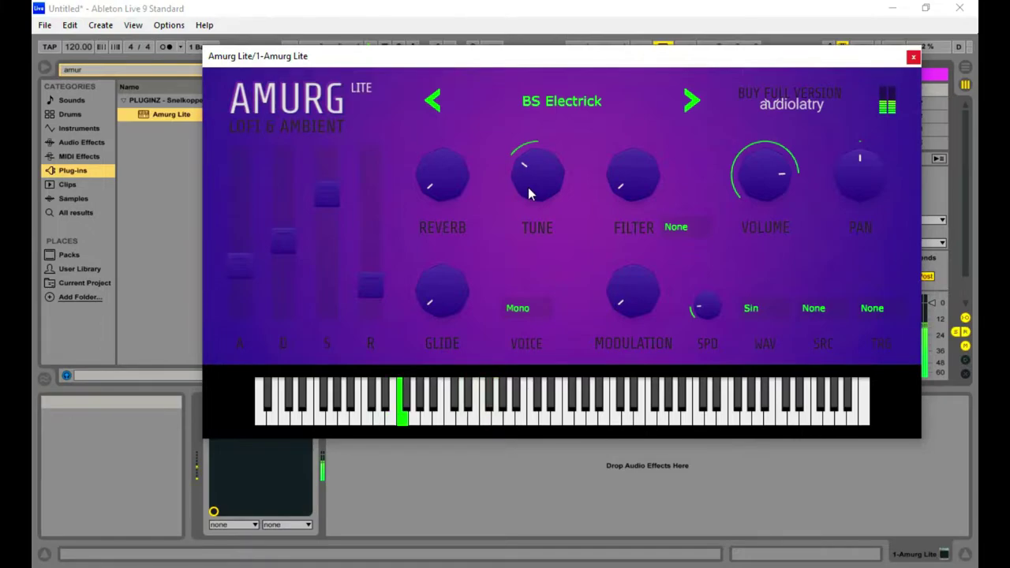
left_click_drag(528, 187, 521, 201)
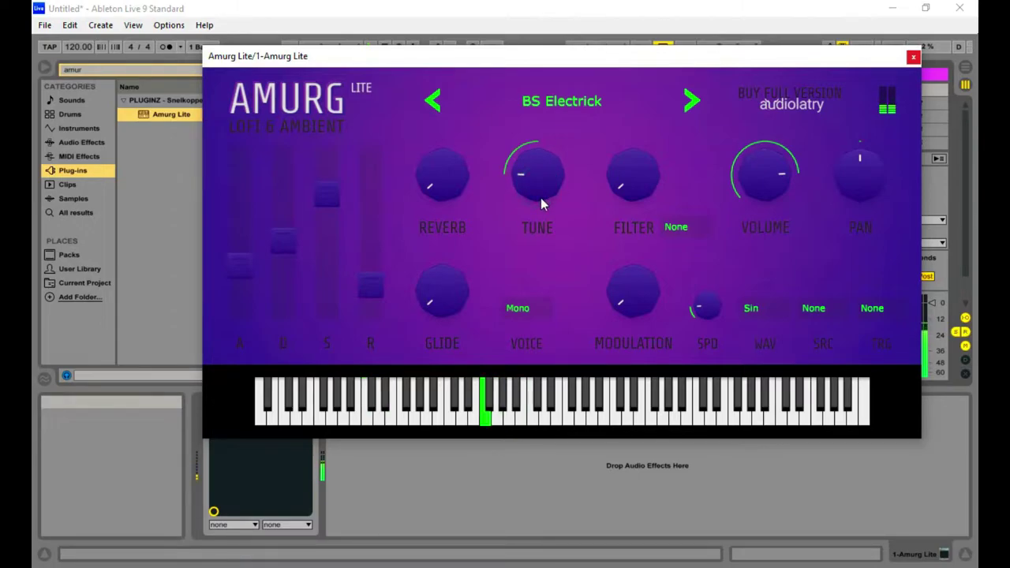
left_click_drag(541, 198, 539, 160)
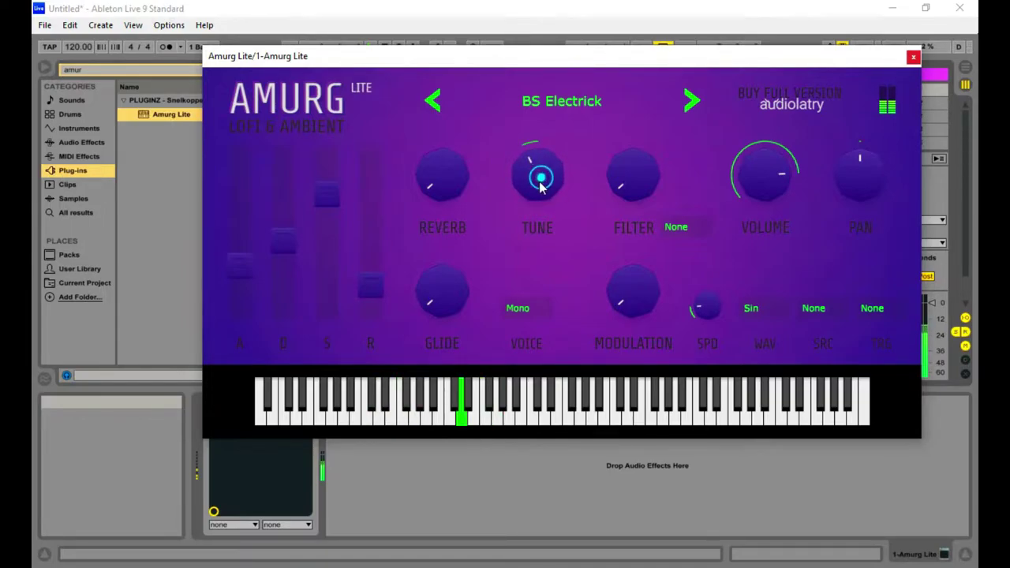
Step: Set the Filter knob to about a quarter and try the Low Pass type before choosing High Pass
left_click_drag(633, 174, 620, 143)
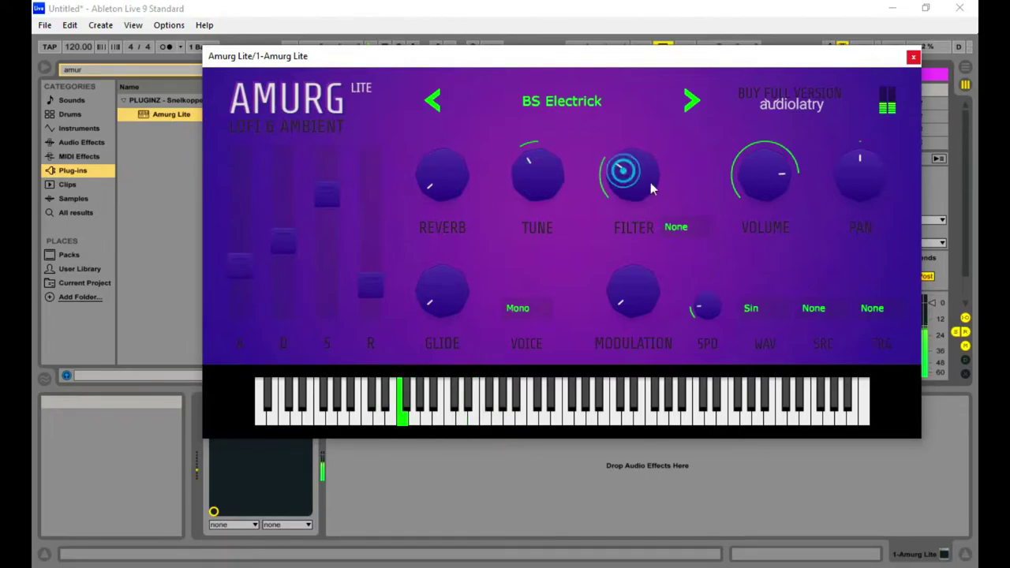
left_click(676, 227)
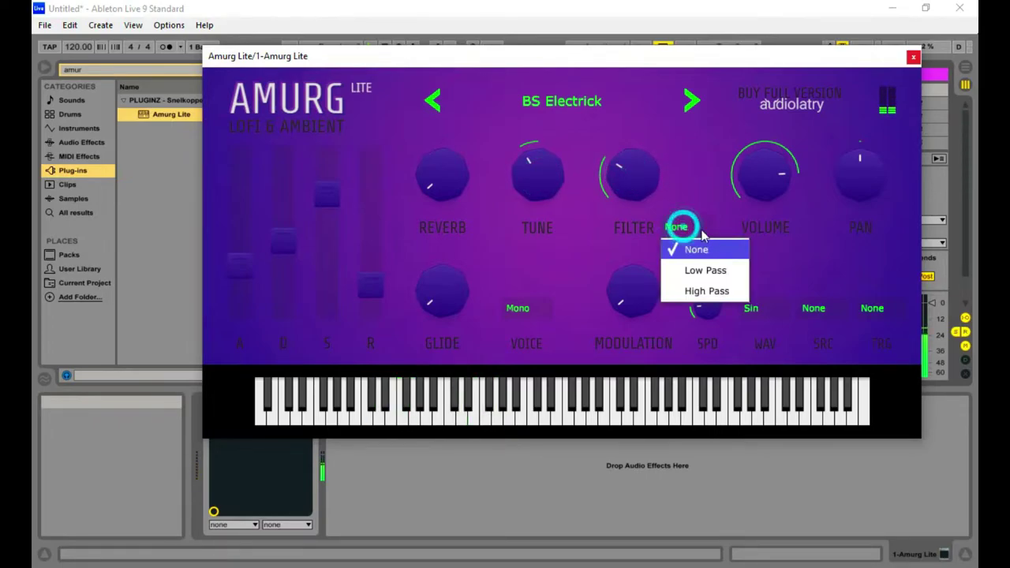
left_click(741, 276)
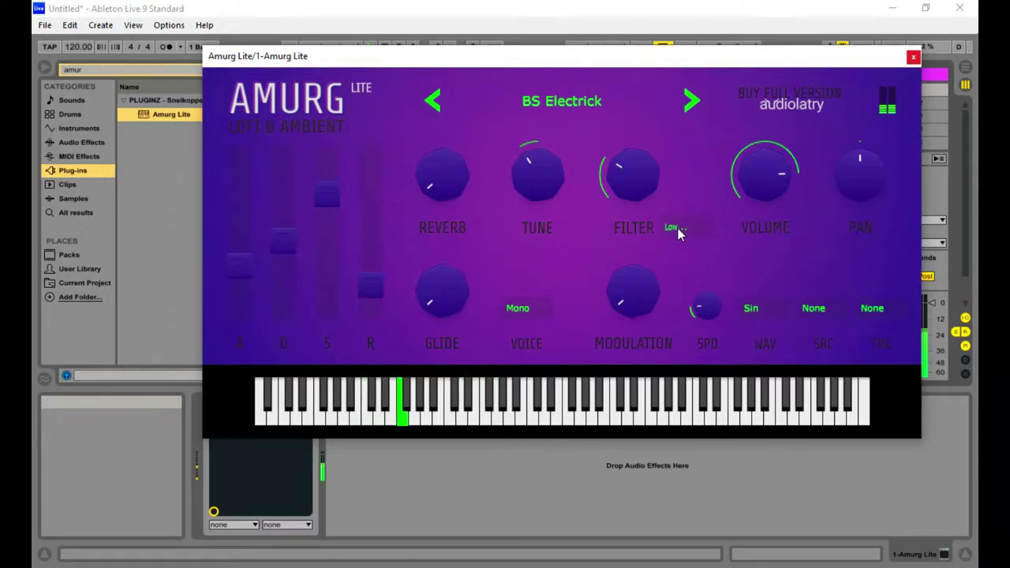
left_click(678, 232)
left_click(705, 290)
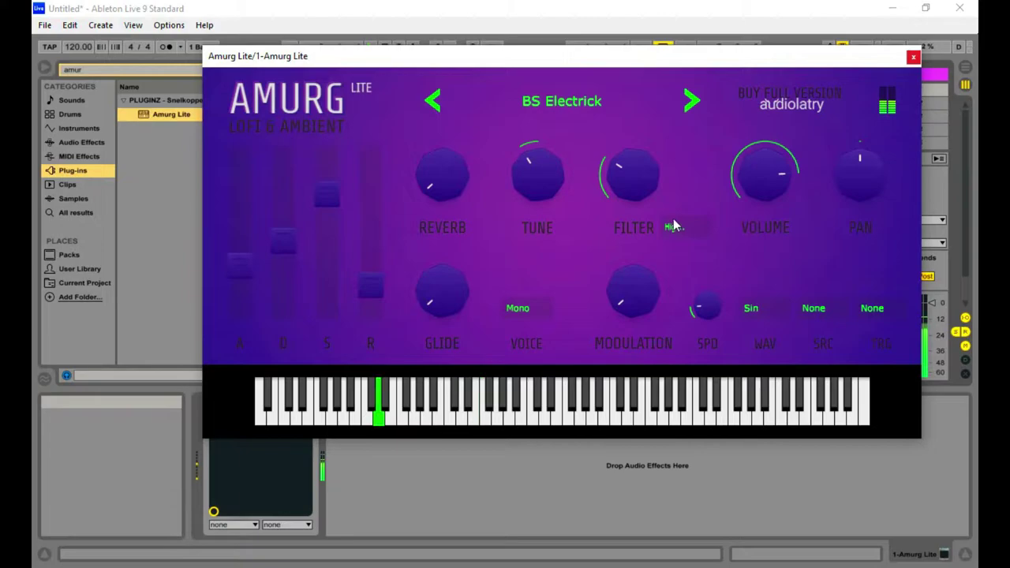
mouse_move(632, 173)
left_mouse_down()
mouse_move(622, 99)
mouse_move(627, 213)
mouse_move(625, 190)
left_mouse_up()
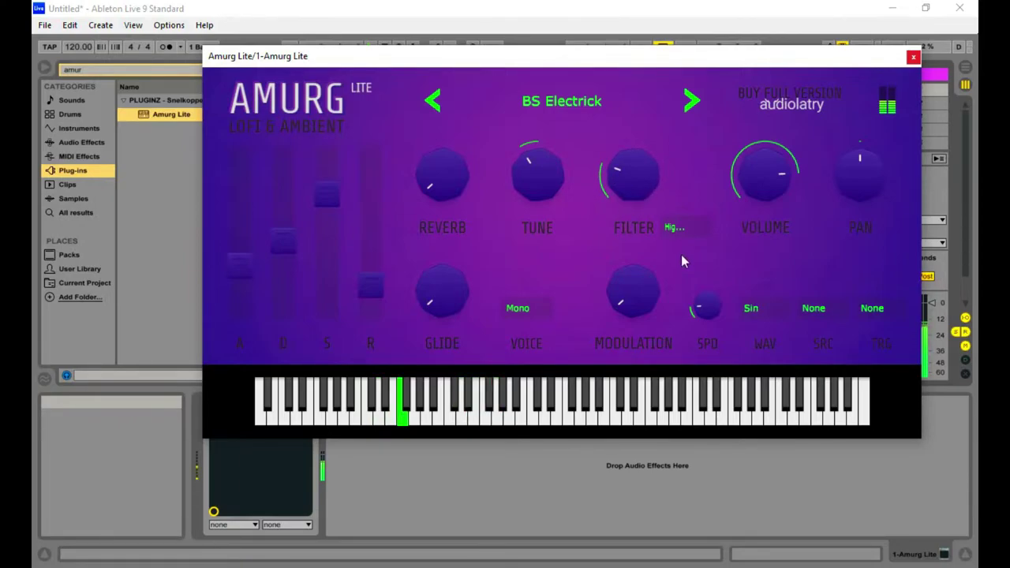
Step: Raise the Modulation knob to about a quarter and set the voice mode to Legato
left_click_drag(656, 298, 654, 253)
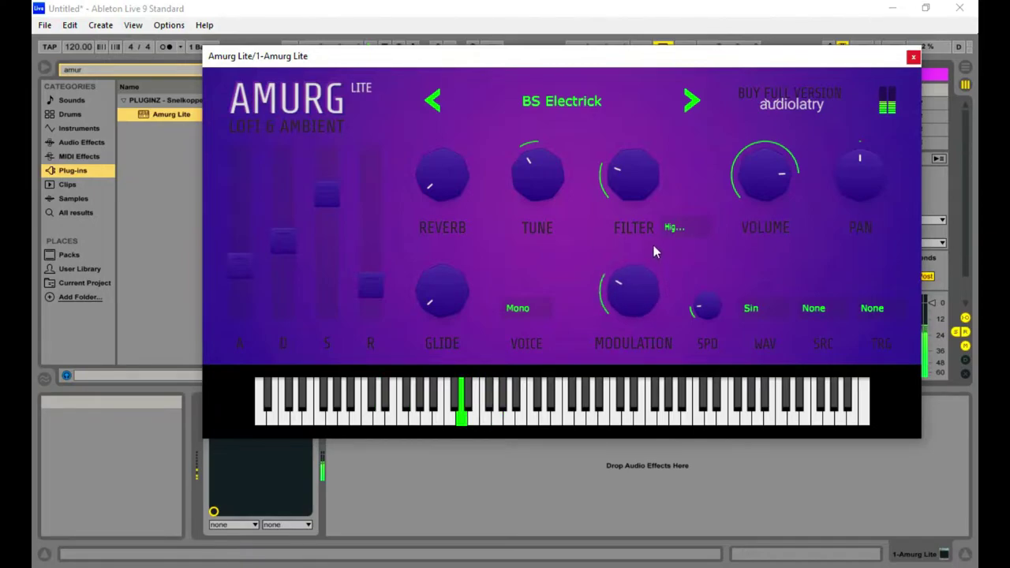
left_click(515, 308)
left_click(563, 373)
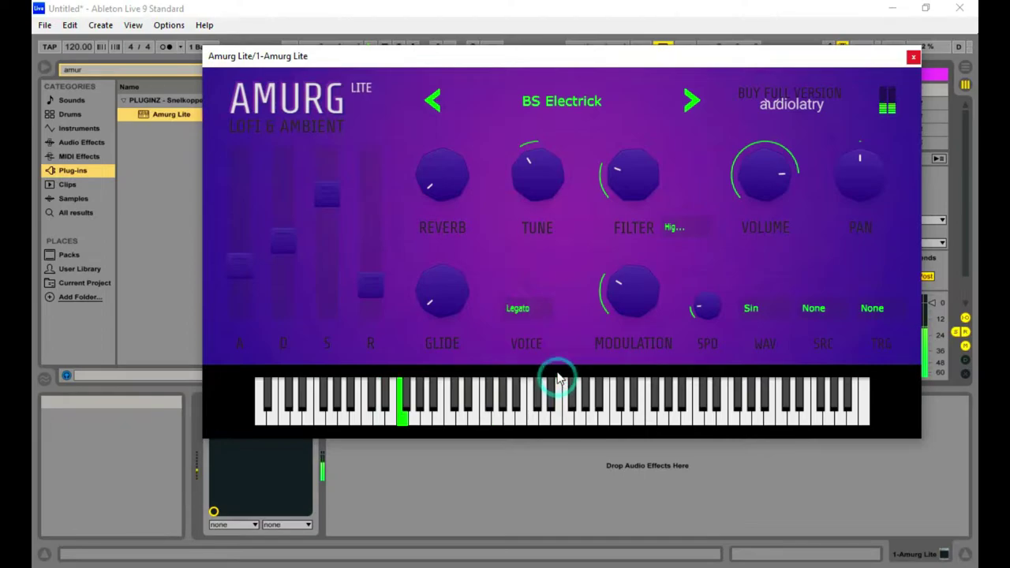
left_click(519, 315)
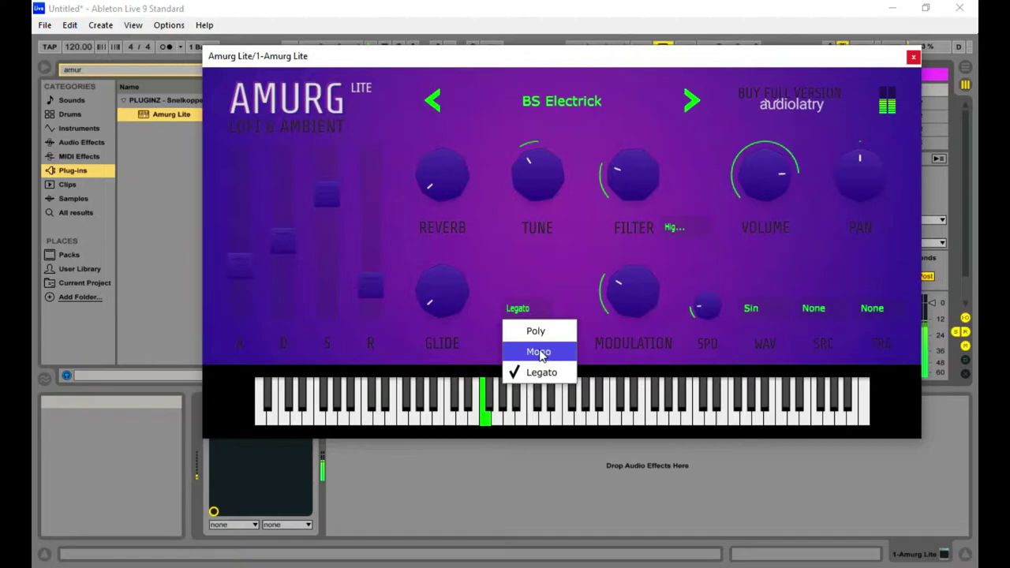
left_click(502, 133)
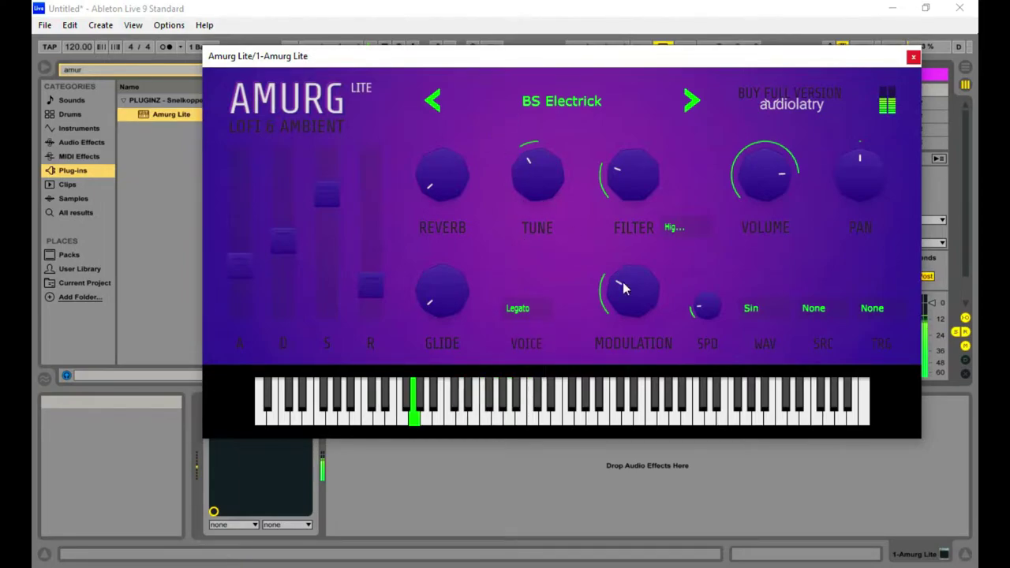
Step: Try the Poly voice mode, and return the voice mode to Mono
left_click(522, 310)
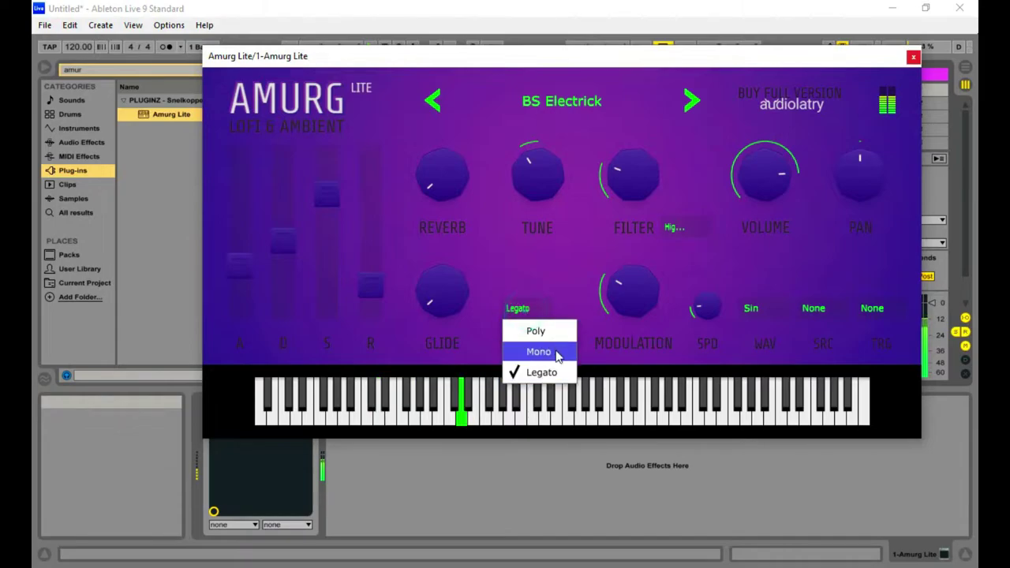
left_click(544, 331)
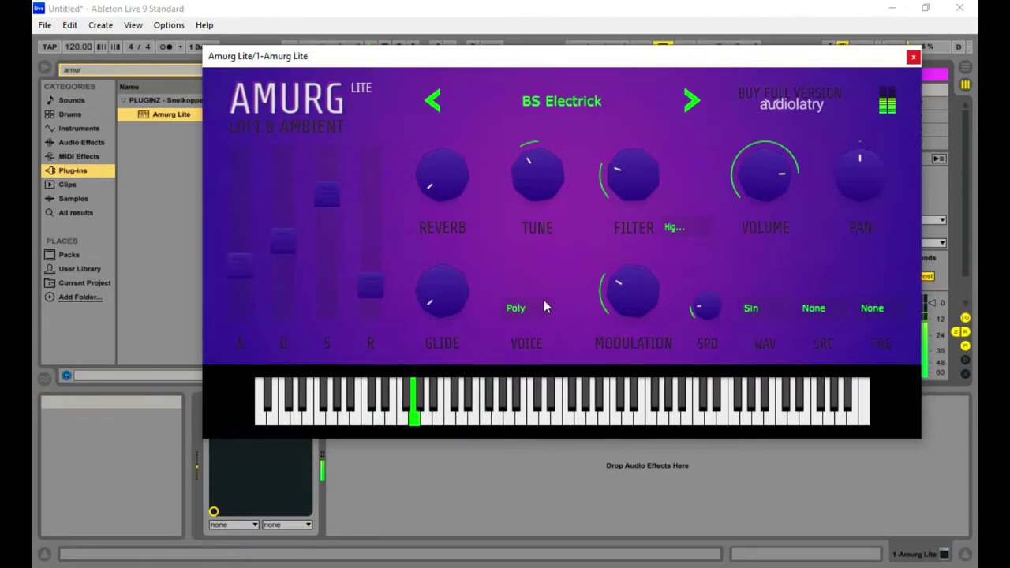
left_click(530, 308)
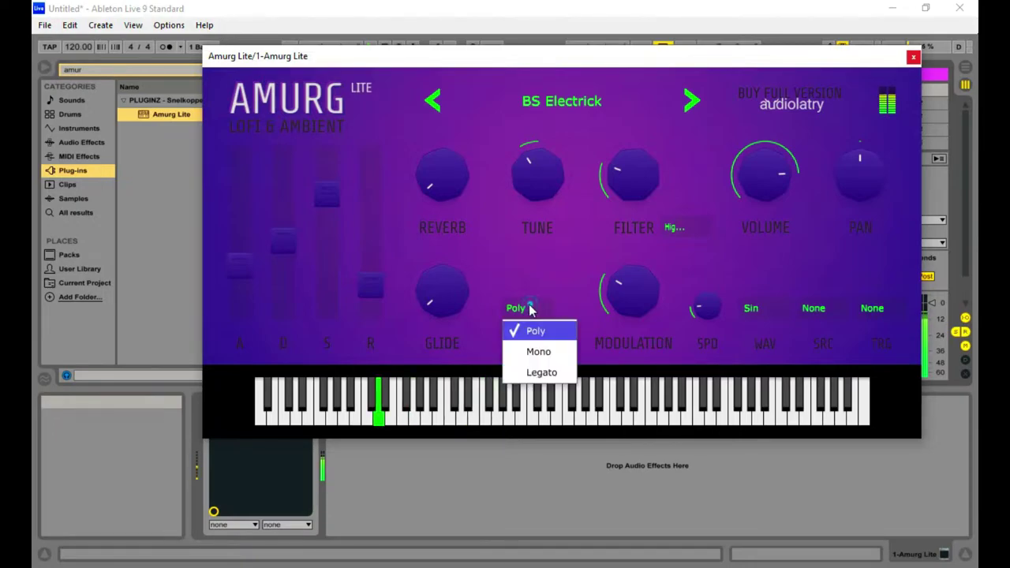
left_click(542, 351)
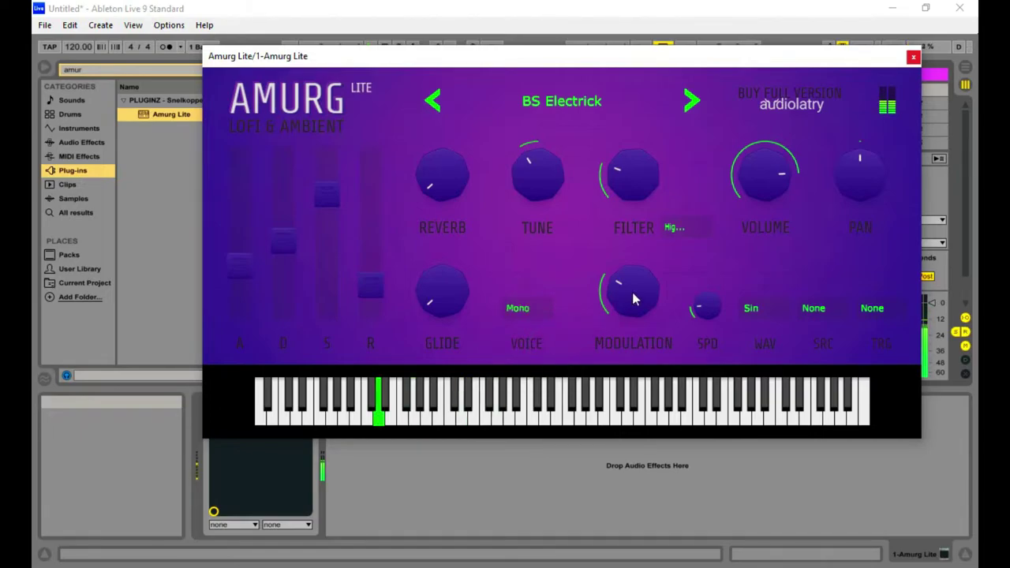
Step: Raise the Modulation knob to about halfway and change the voice mode to Legato
left_click_drag(631, 292, 630, 254)
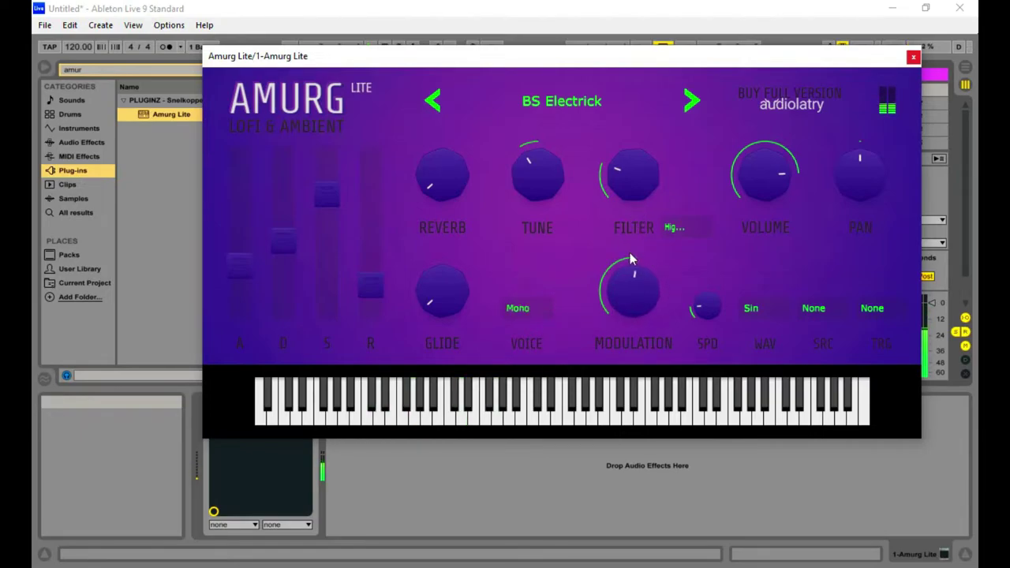
left_click(532, 313)
left_click(552, 373)
Step: Lower the Modulation knob to slightly above its minimum and set the voice mode to Poly
left_click_drag(628, 295, 620, 372)
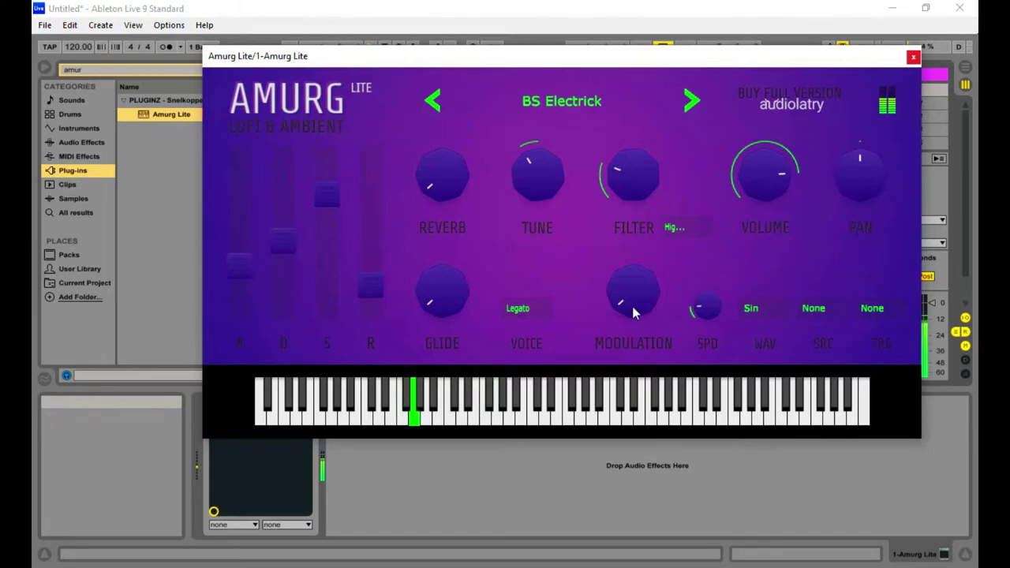
left_click_drag(627, 295, 627, 284)
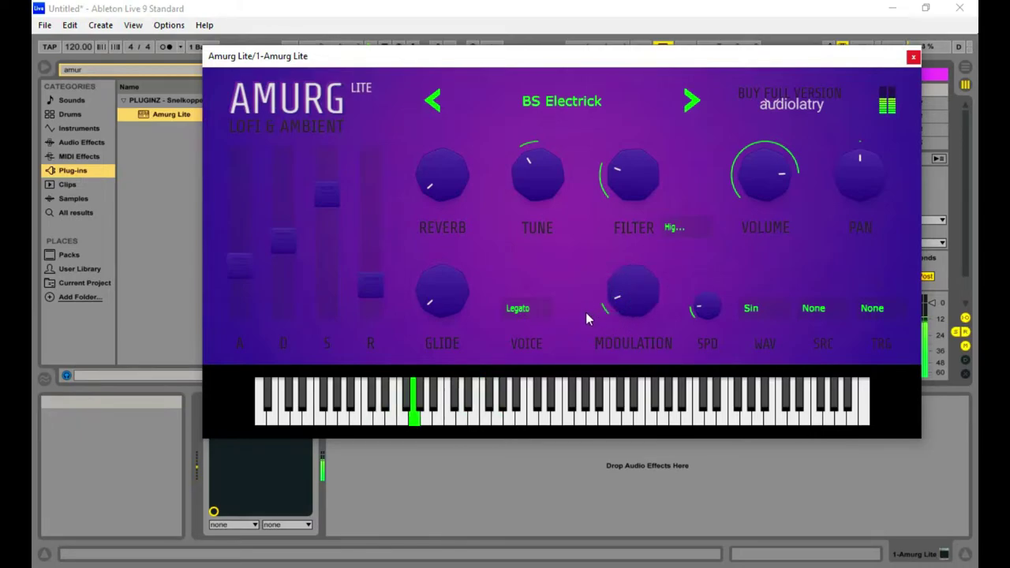
left_click(541, 314)
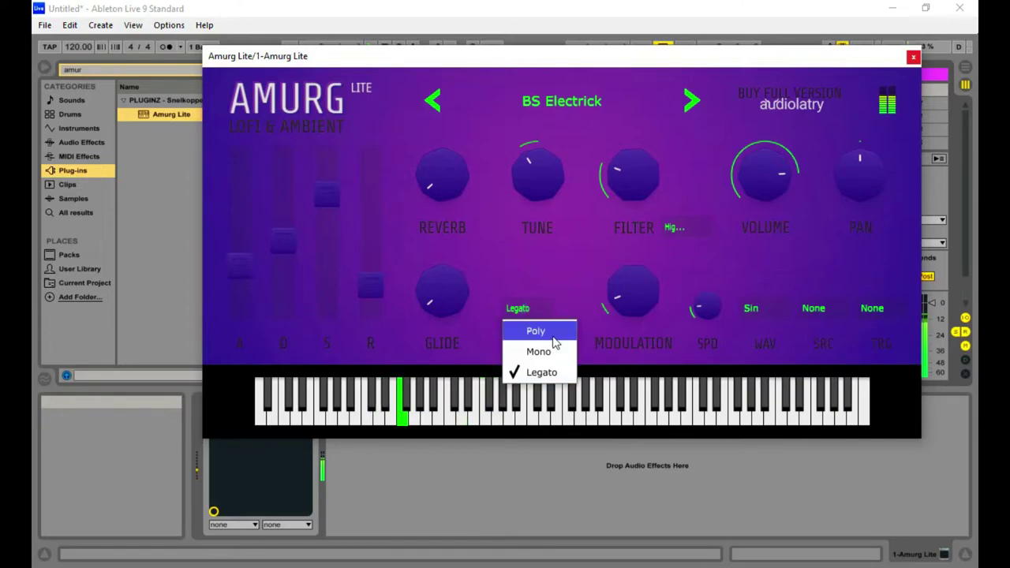
left_click(553, 335)
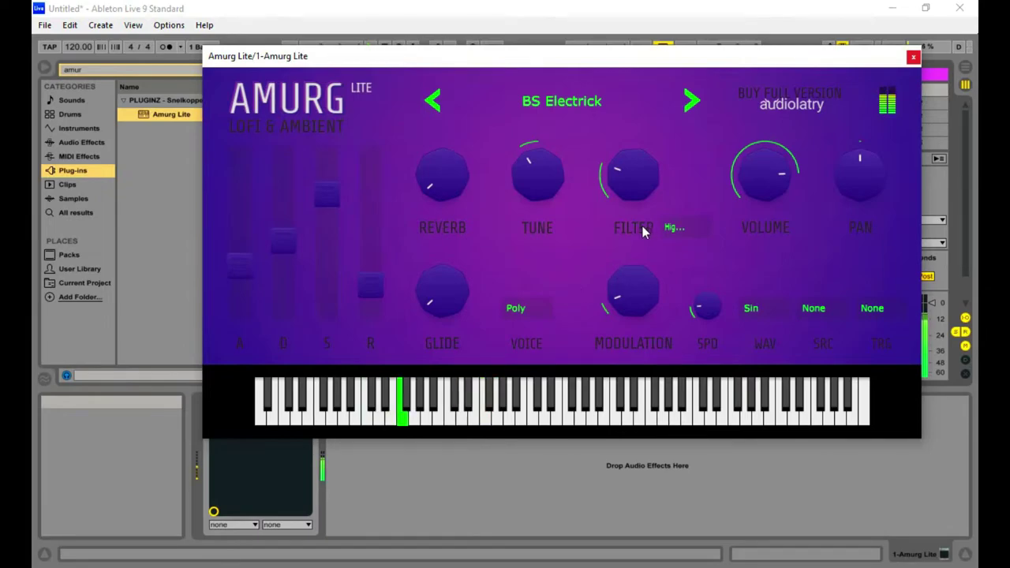
Step: Audition presets in order from BS Tubesynth through FX Seeberia, KY Aachen, KY Anazing, KY Changism and KY DirtyKeys, ending on KY Elbrus
left_click(689, 109)
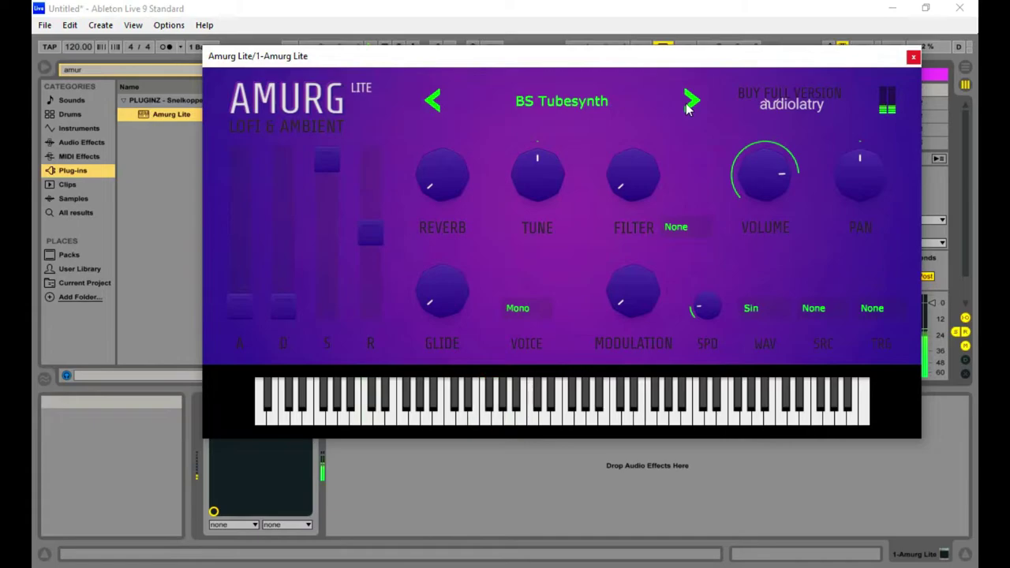
left_click(689, 101)
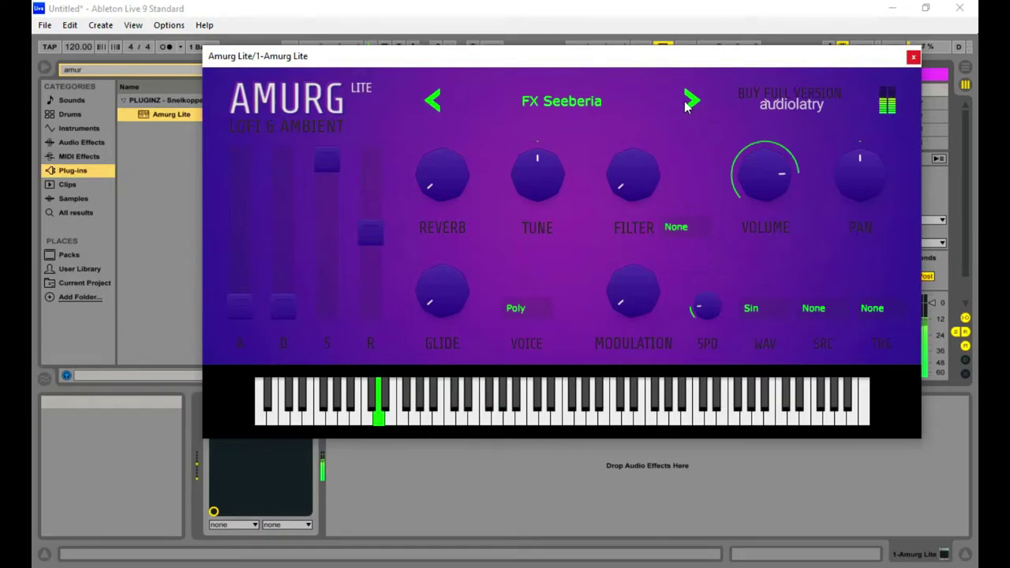
left_click(686, 105)
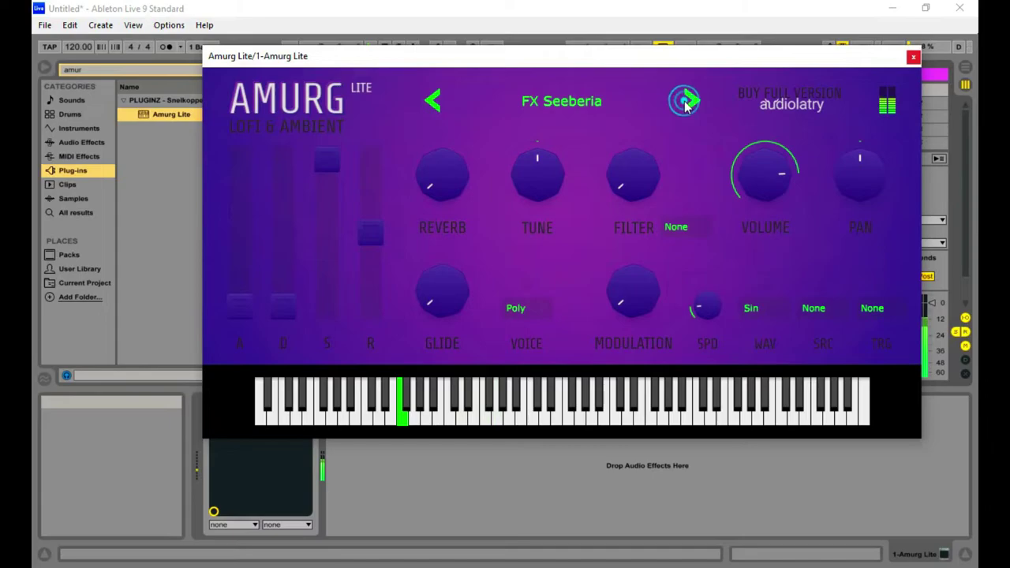
left_click(690, 105)
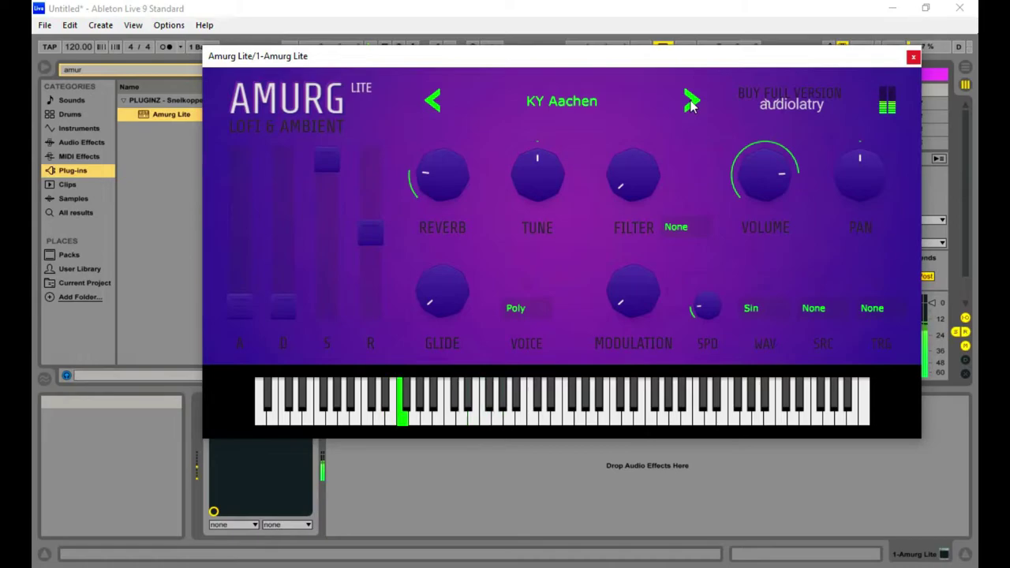
left_click(690, 104)
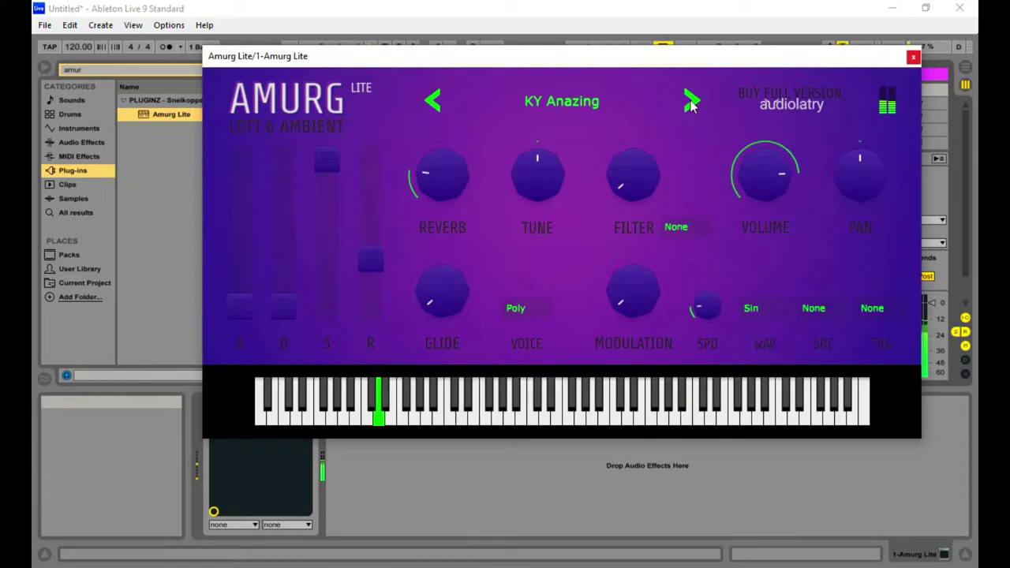
left_click(690, 101)
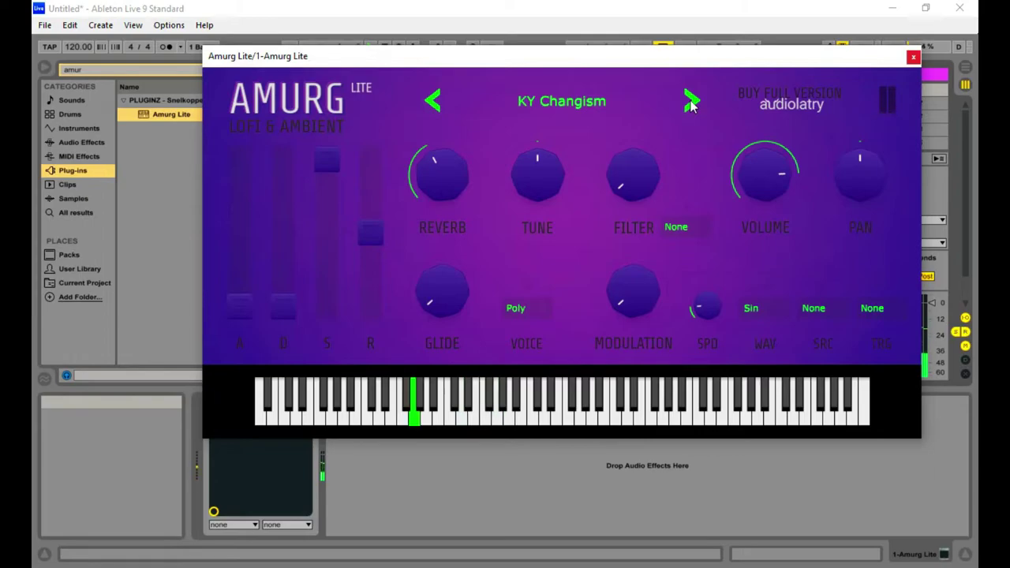
left_click(691, 103)
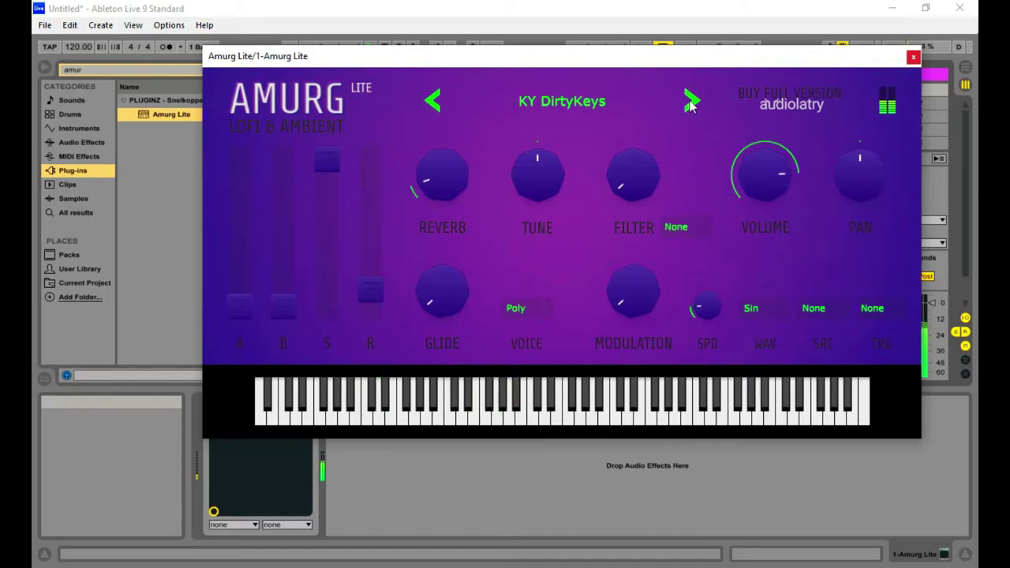
left_click(691, 101)
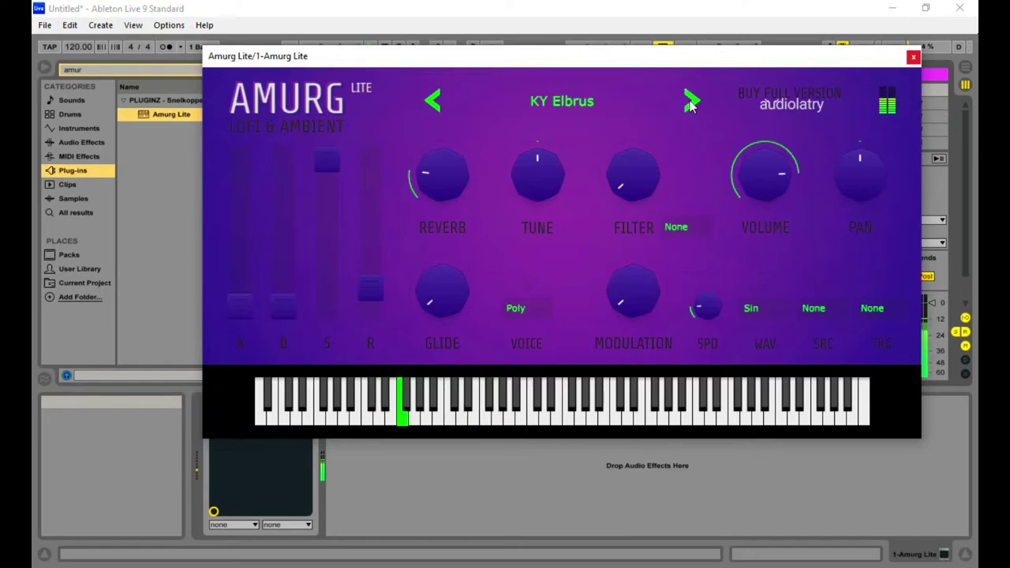
Step: Audition the remaining KY presets in order: KY Harmonix, KY NoToWar, KY Sicilia and KY Submarine
left_click(689, 102)
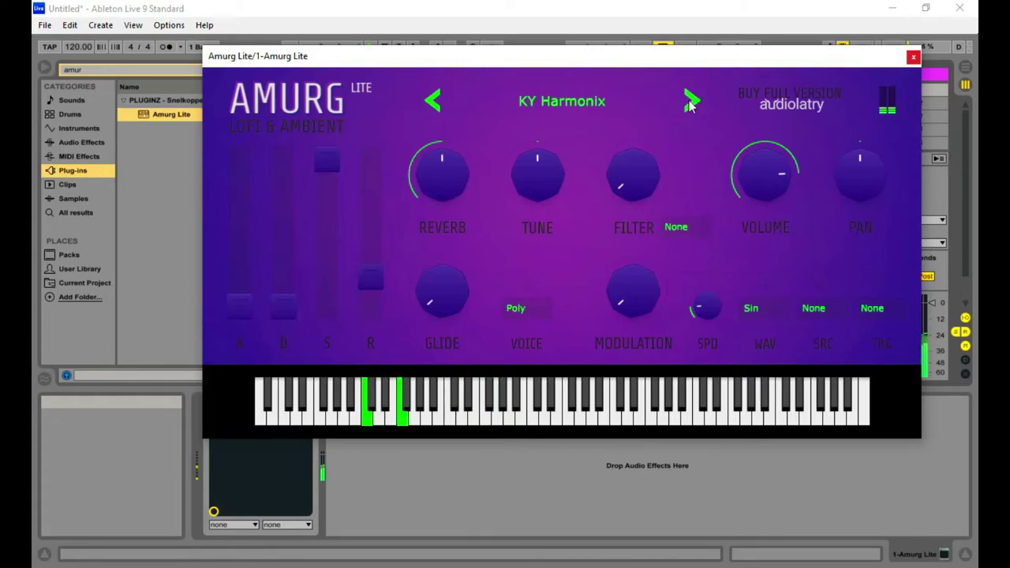
left_click(687, 106)
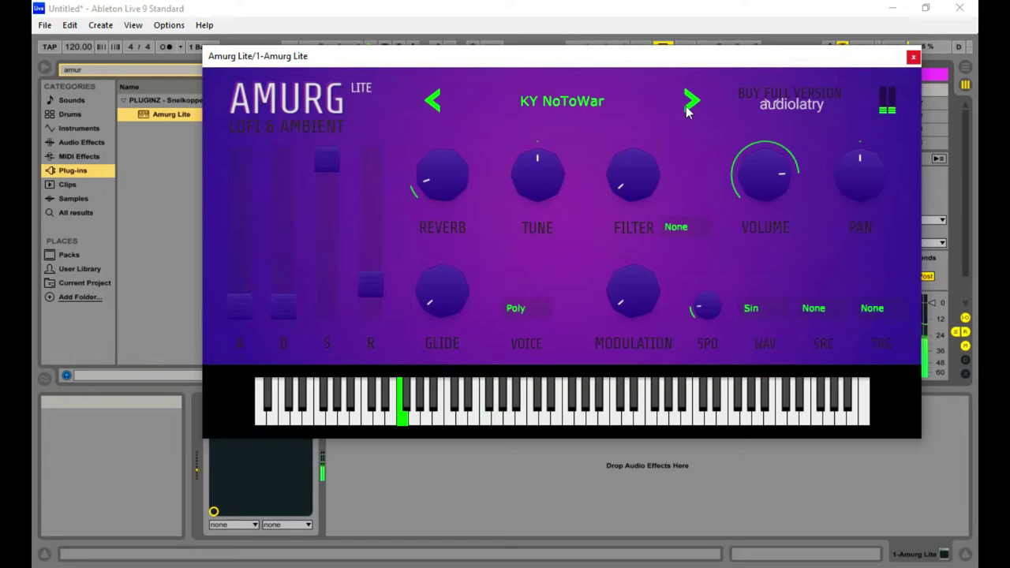
left_click(686, 111)
left_click(691, 110)
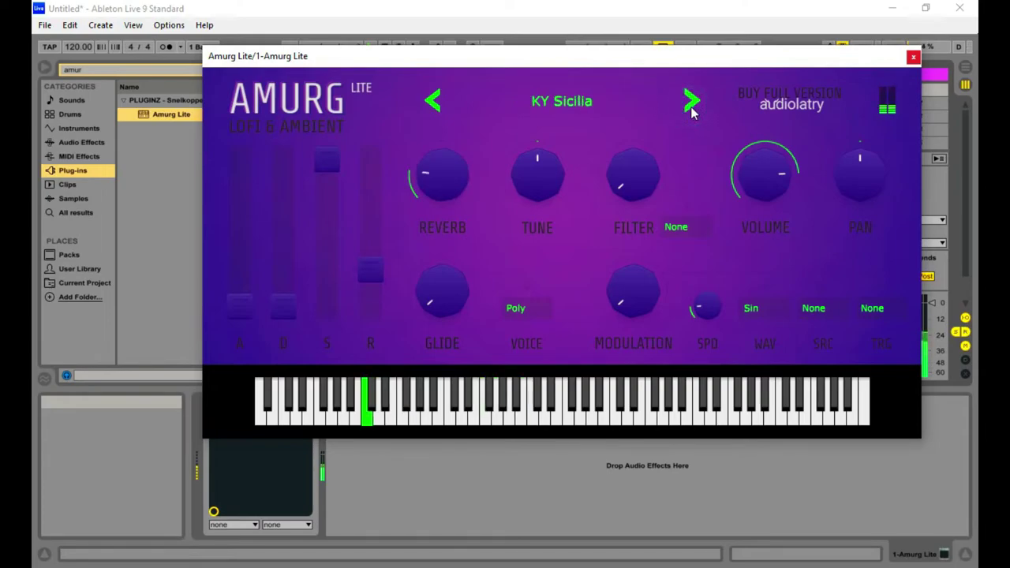
left_click(587, 106)
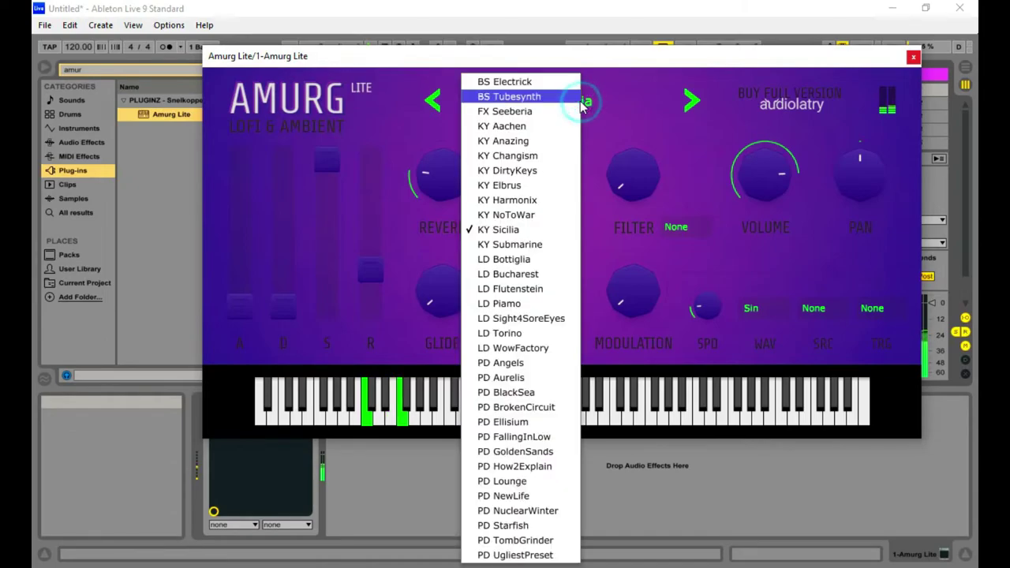
left_click(691, 111)
left_click(691, 110)
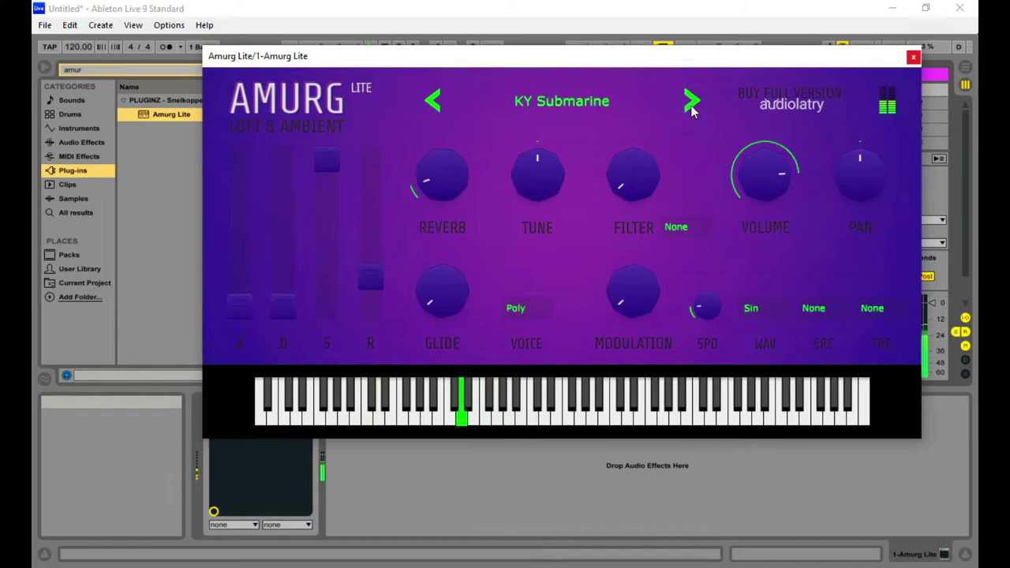
Step: Load the first four LD presets one after another: LD Bottiglia, LD Bucharest, LD Flutenstein and LD Piamo
left_click(592, 105)
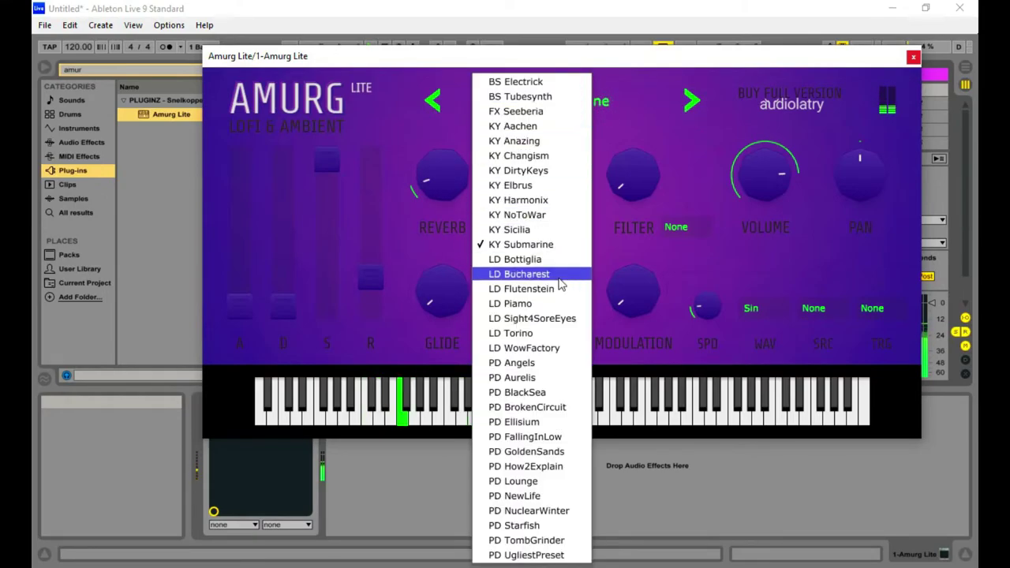
left_click(527, 260)
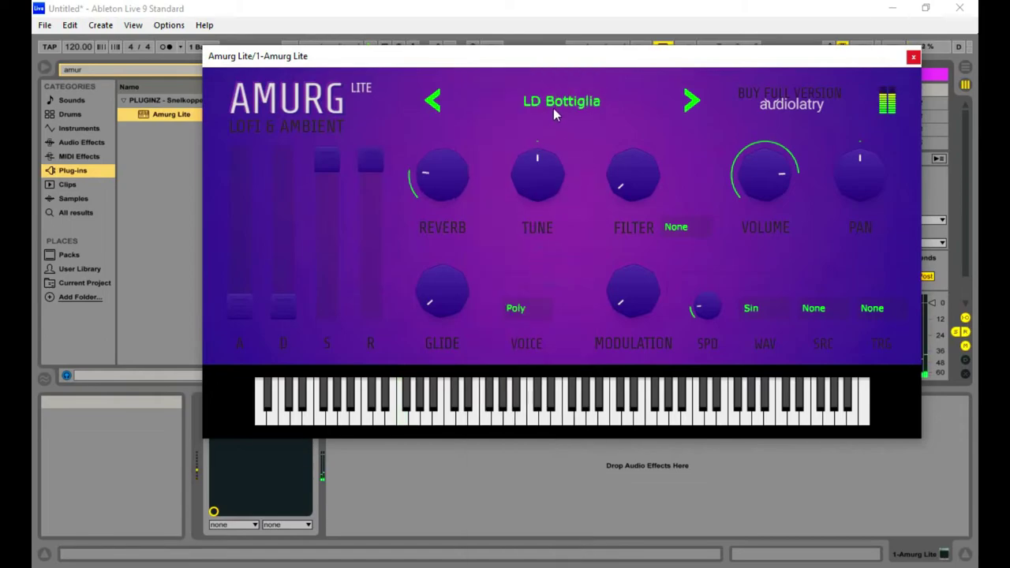
left_click(553, 108)
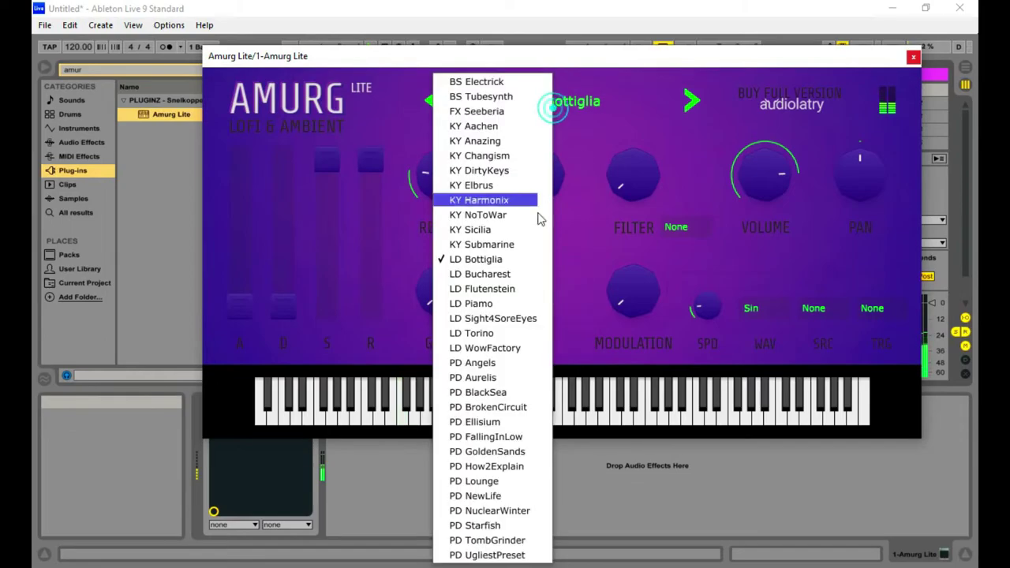
left_click(505, 275)
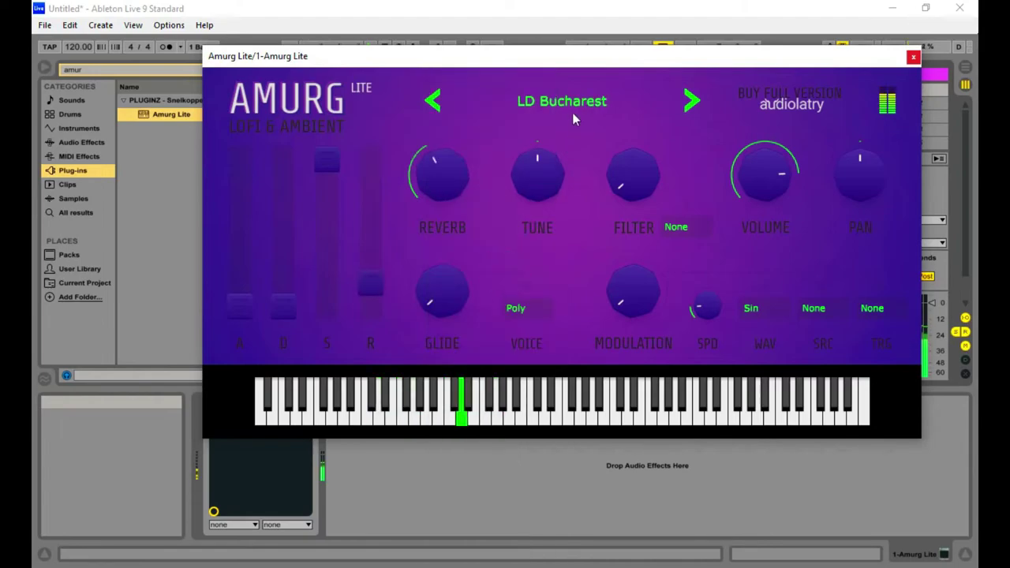
left_click(572, 115)
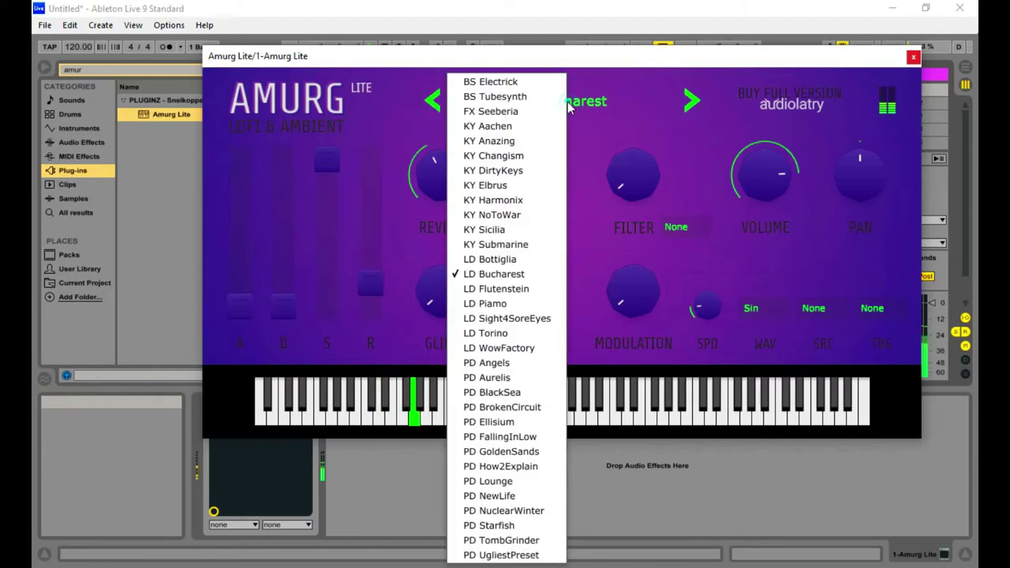
left_click(536, 290)
left_click(564, 135)
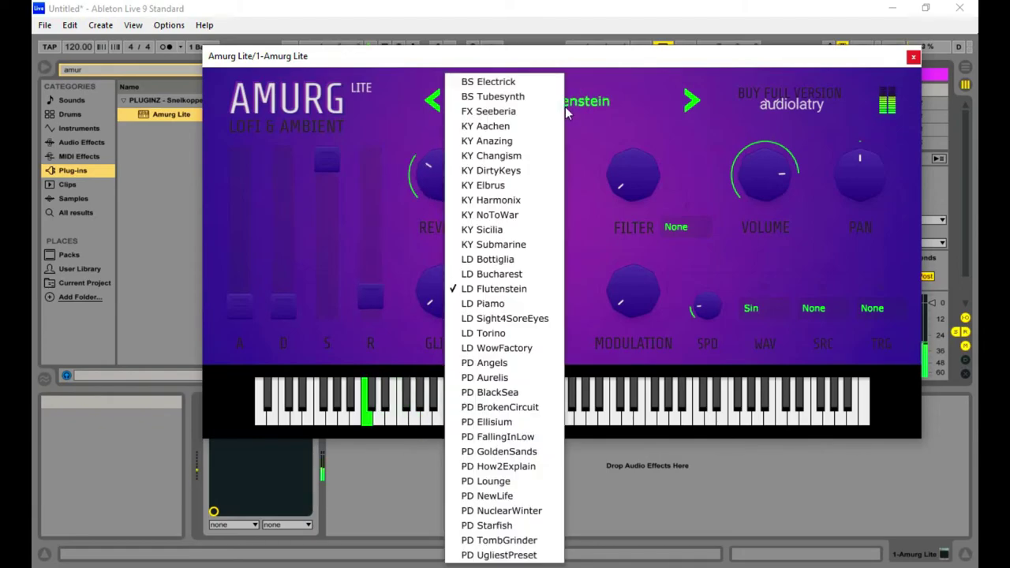
left_click(527, 306)
Step: Audition the last three LD presets in turn: LD Sight4SoreEyes, LD Torino and LD WowFactory
left_click(555, 111)
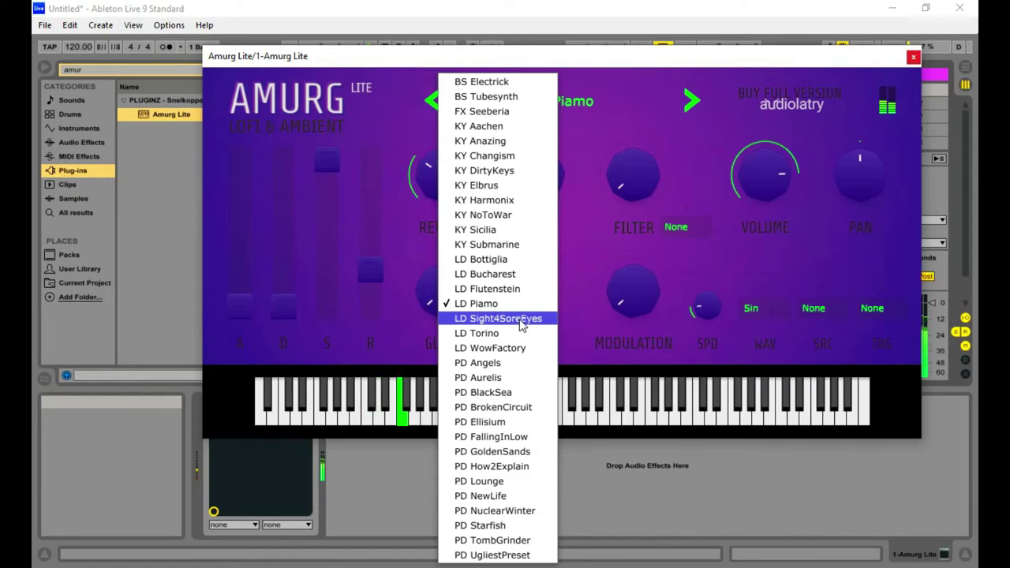
left_click(518, 317)
left_click(556, 108)
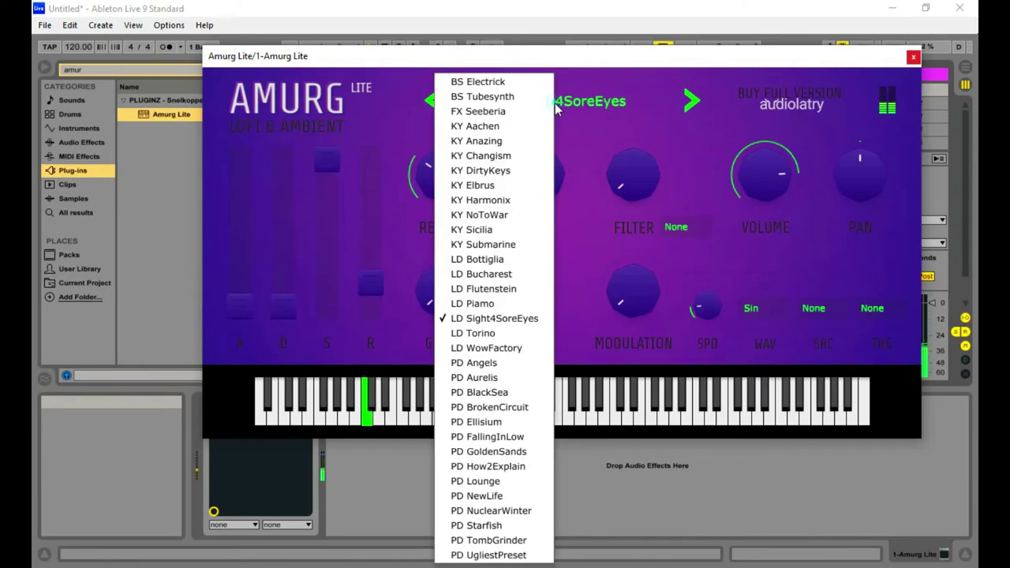
left_click(482, 333)
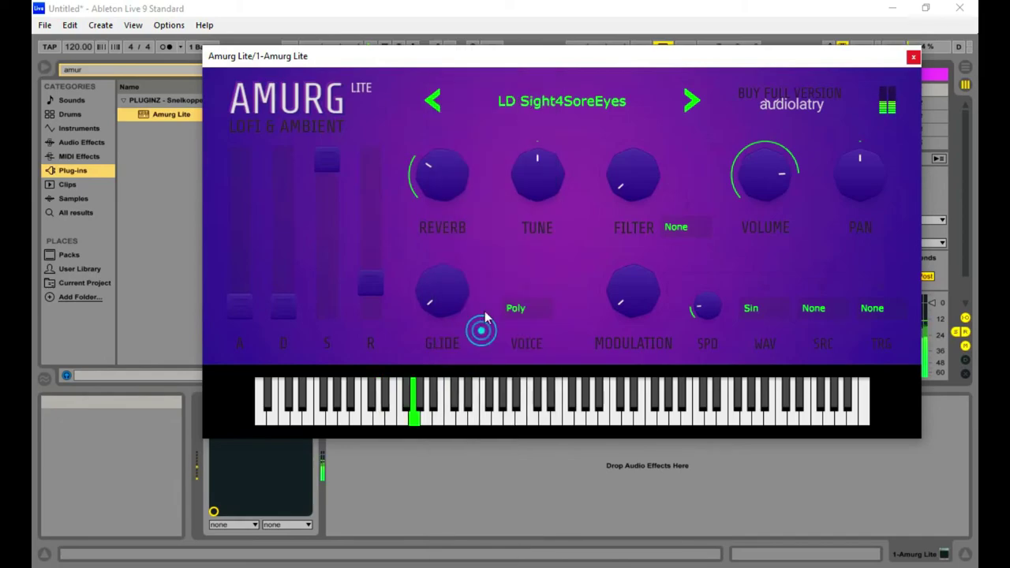
left_click(554, 106)
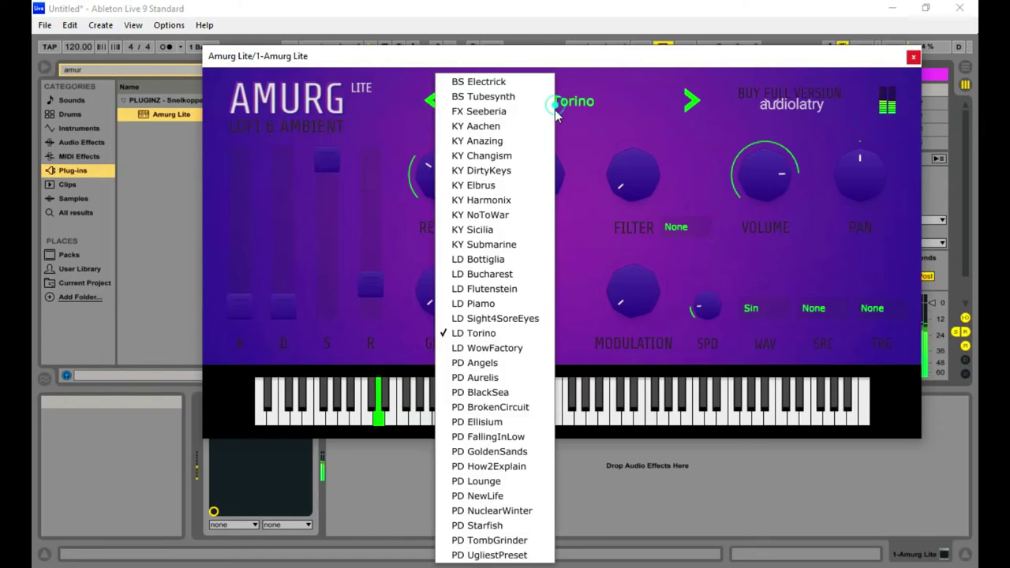
left_click(495, 347)
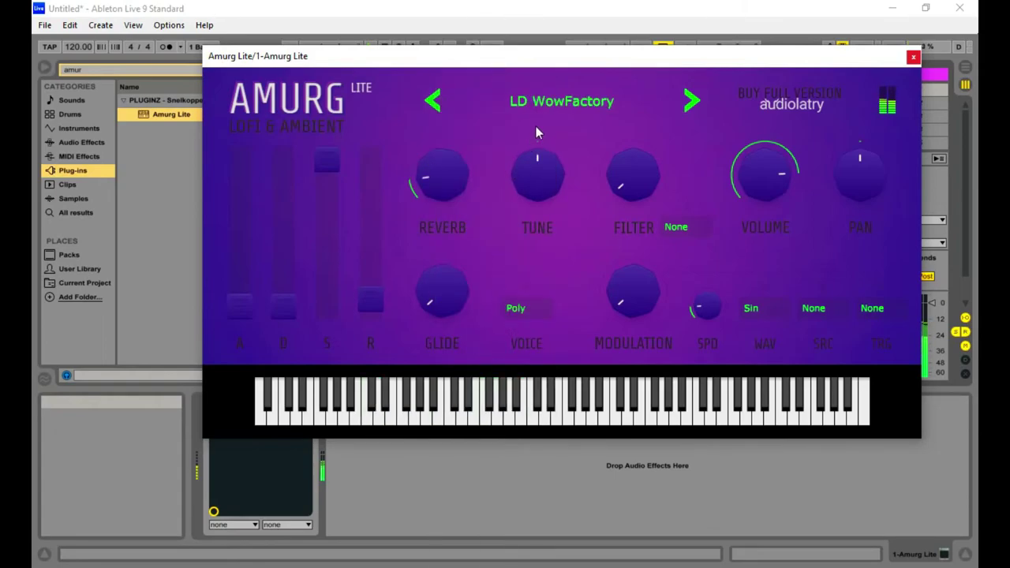
Step: Audition the first four PD presets in order: PD Angels, PD Aurelis, PD BlackSea and PD BrokenCircuit
left_click(546, 99)
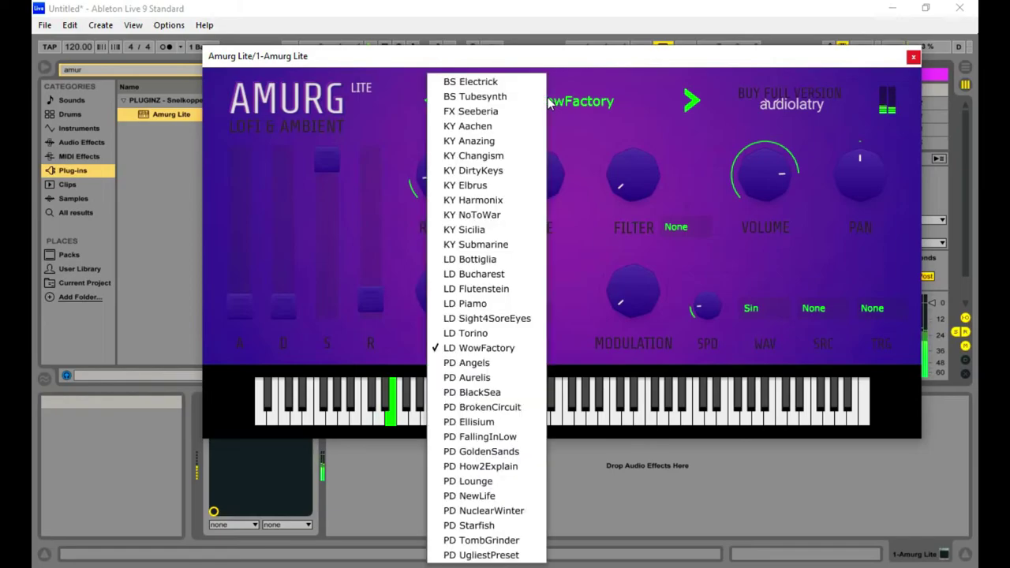
left_click(499, 362)
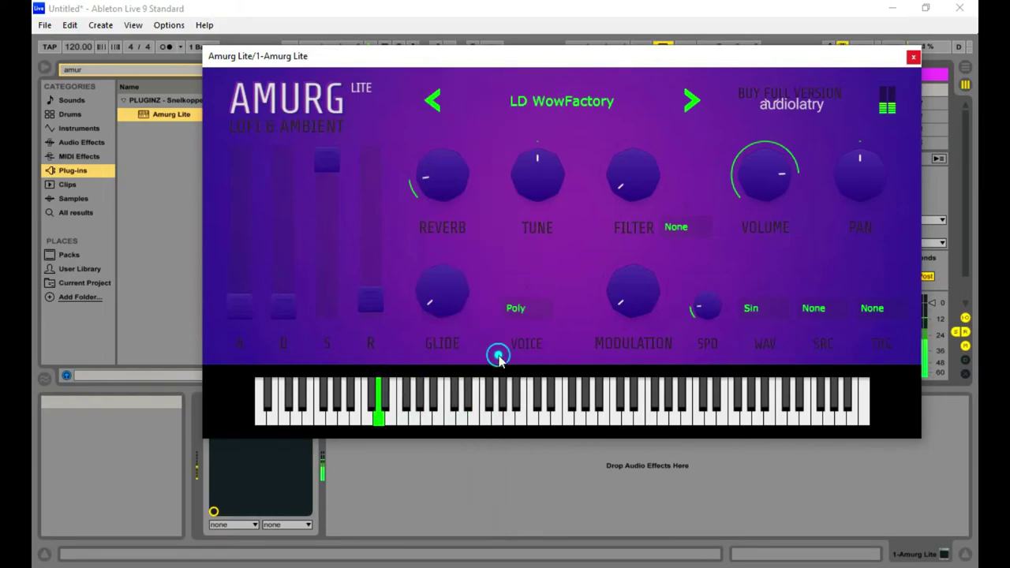
left_click(556, 104)
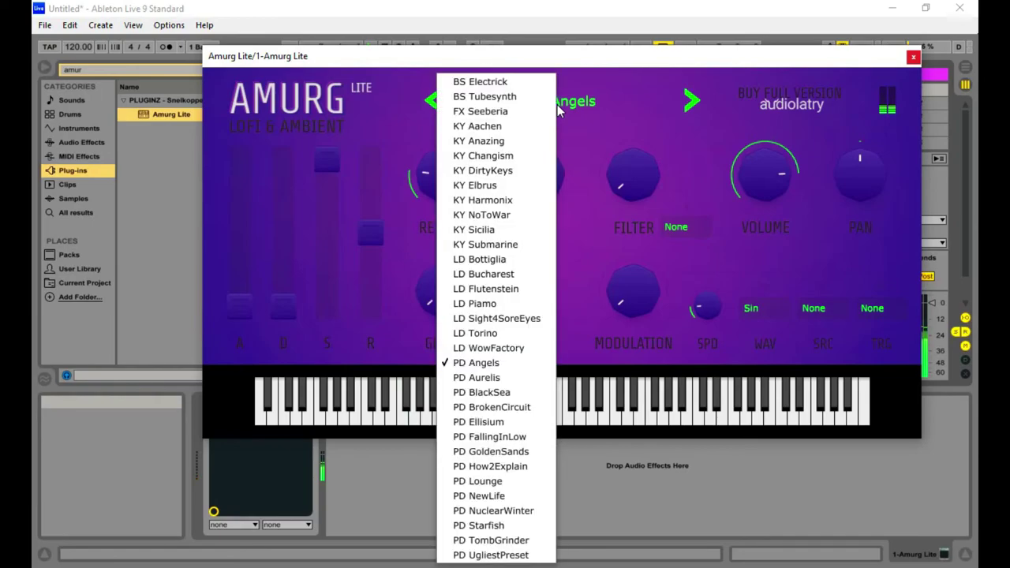
left_click(505, 379)
left_click(546, 99)
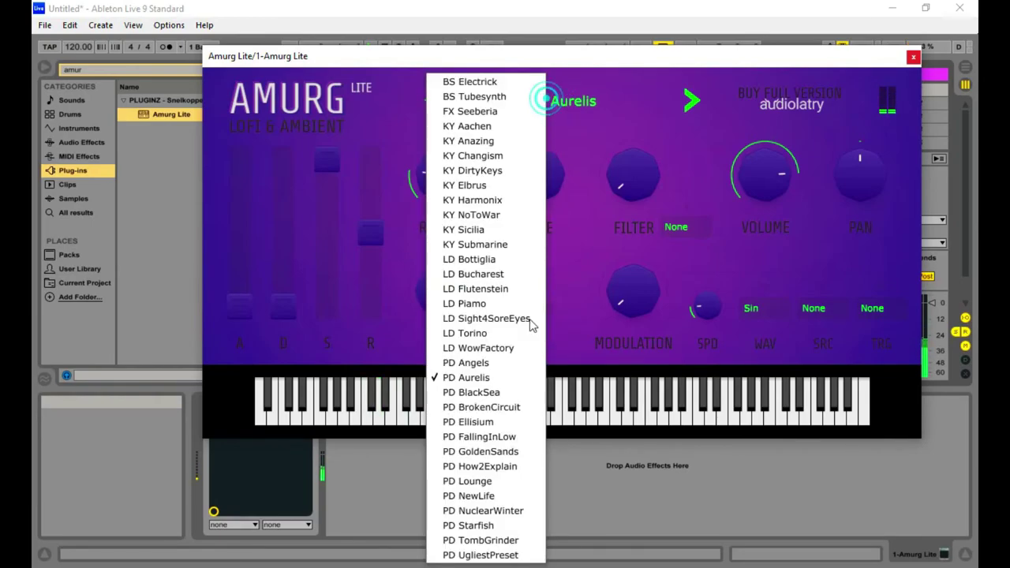
left_click(508, 400)
left_click(555, 111)
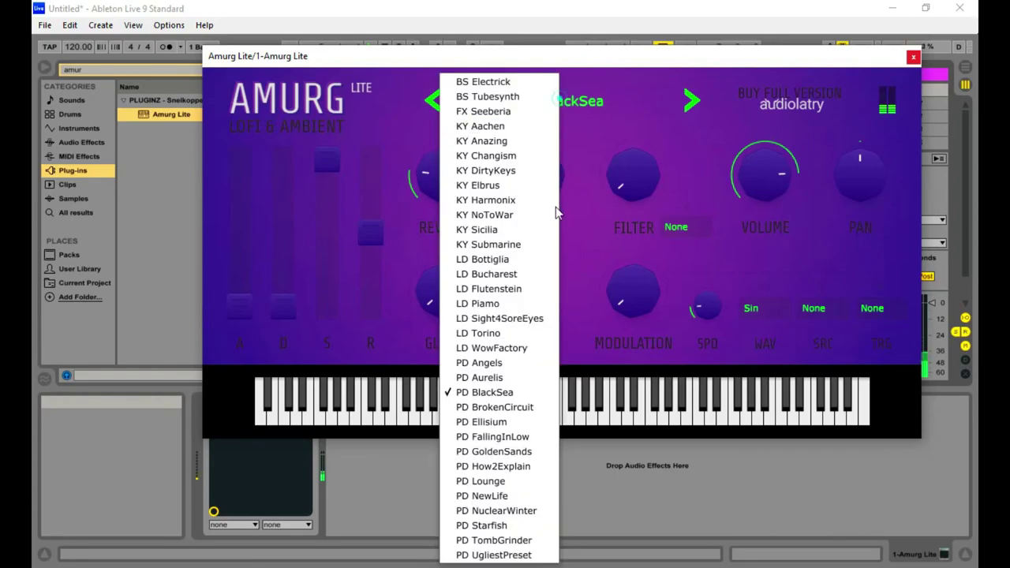
left_click(494, 408)
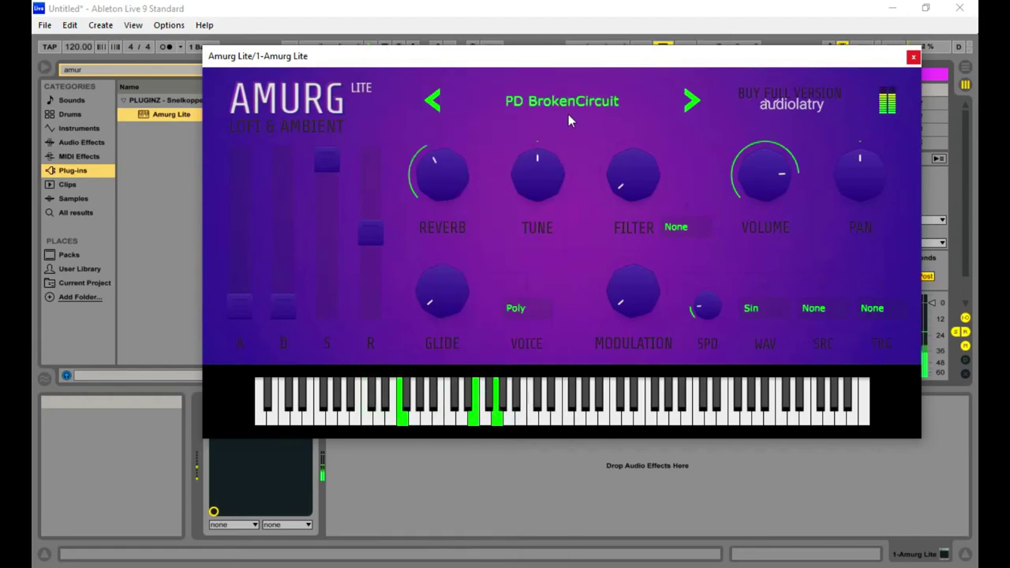
Step: Continue through the PD presets by loading PD Ellisium, PD FallingInLow and PD GoldenSands in turn
left_click(569, 116)
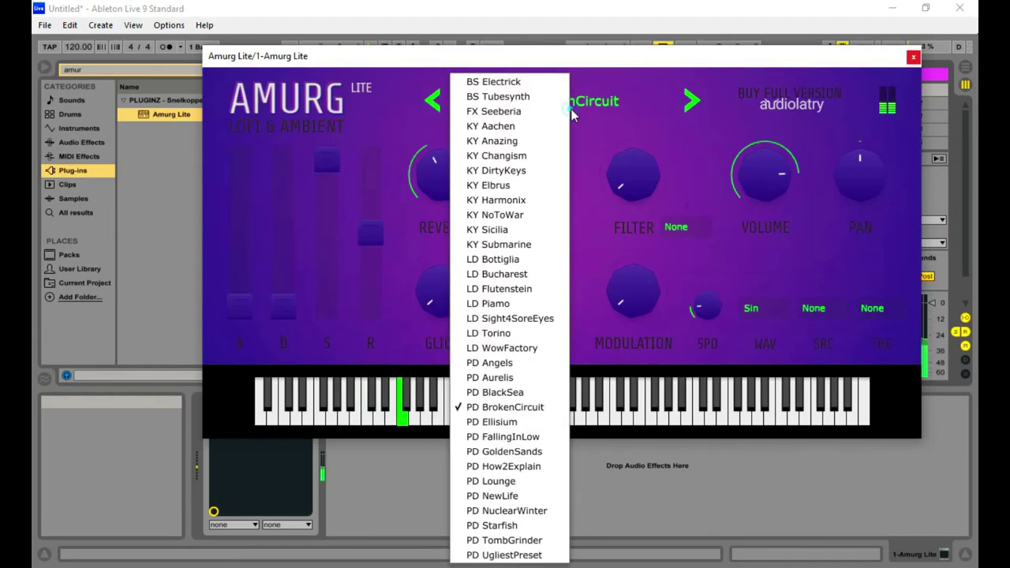
left_click(531, 426)
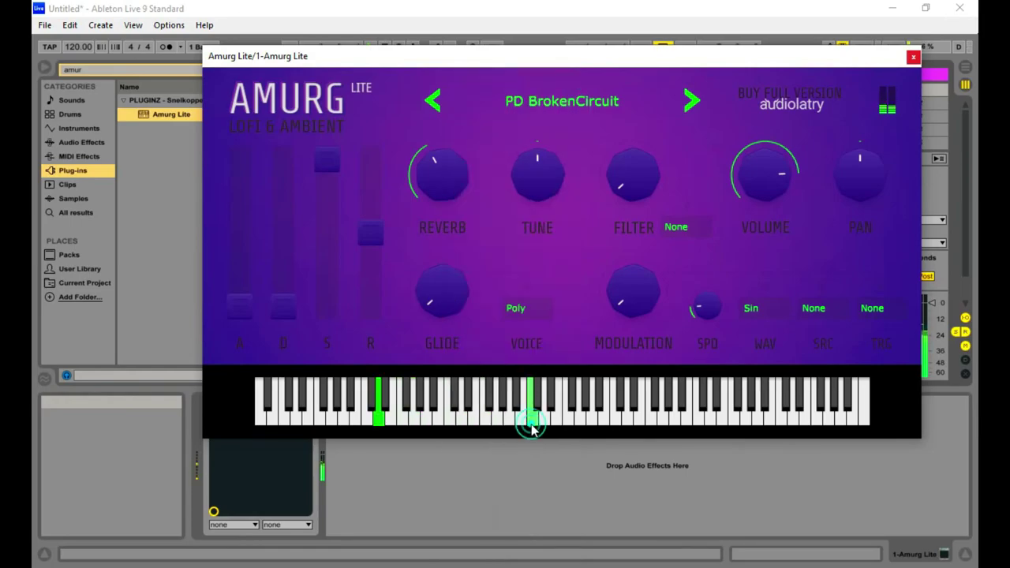
left_click(564, 102)
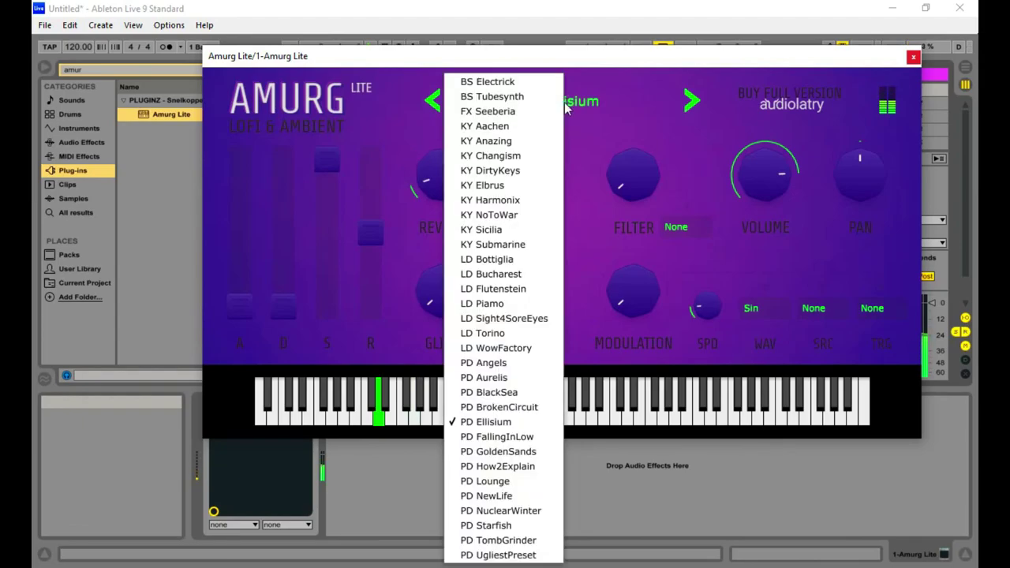
left_click(514, 437)
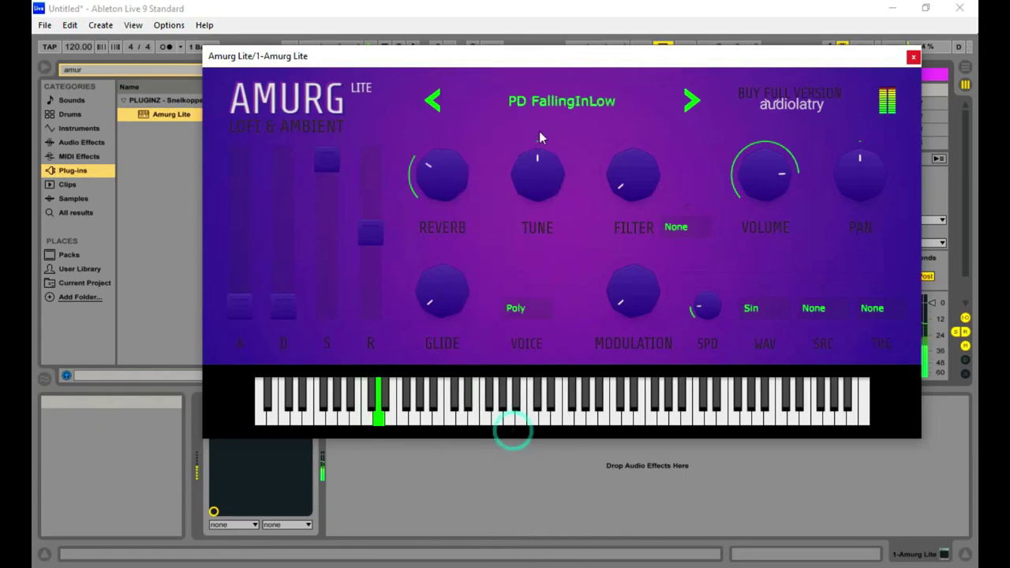
left_click(563, 102)
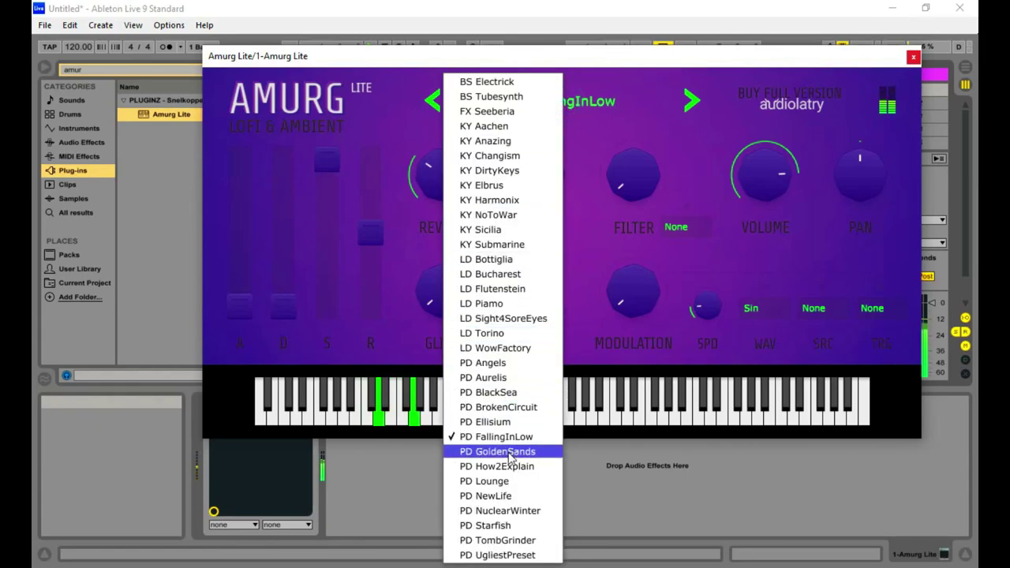
left_click(507, 451)
left_click(543, 115)
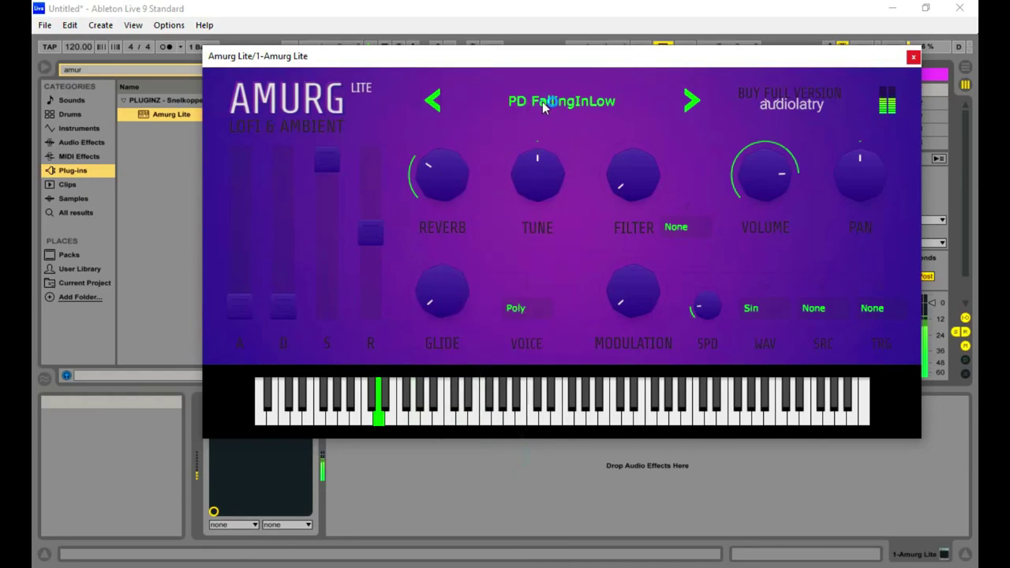